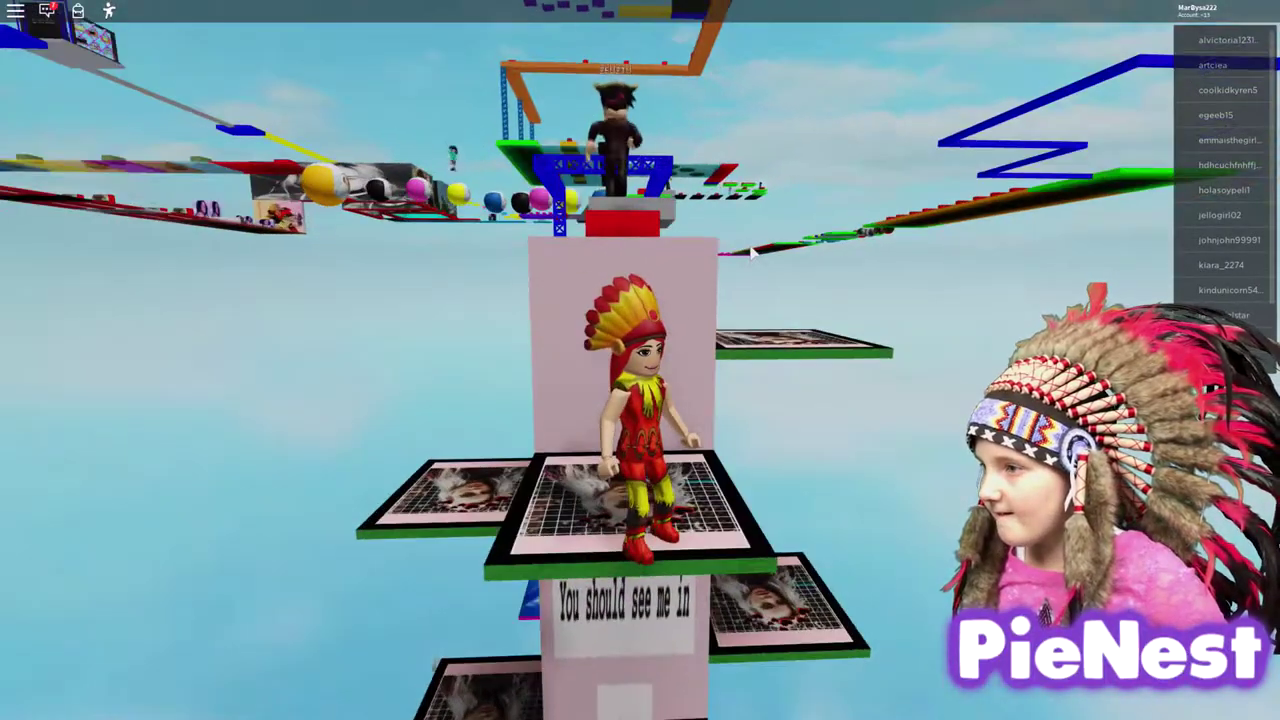
Climb the pink pillar, cross the star-decal platforms and jump onto the red star block.
key("w")
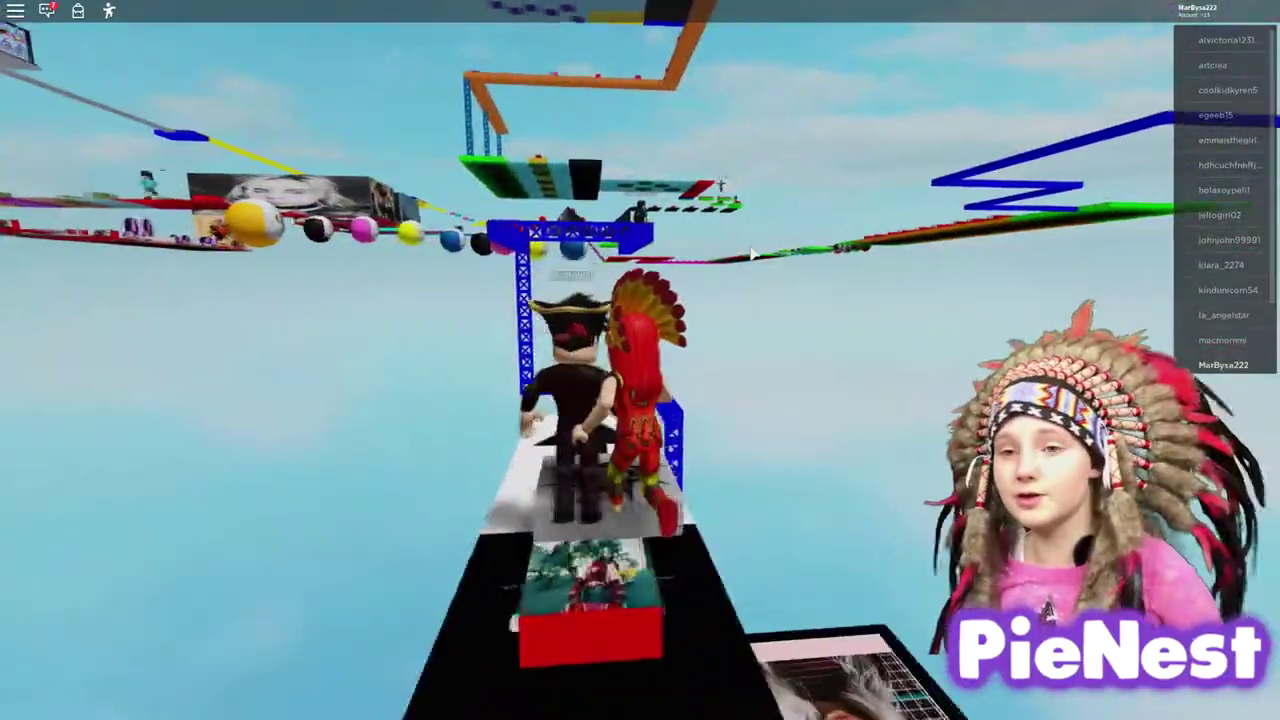
key("w")
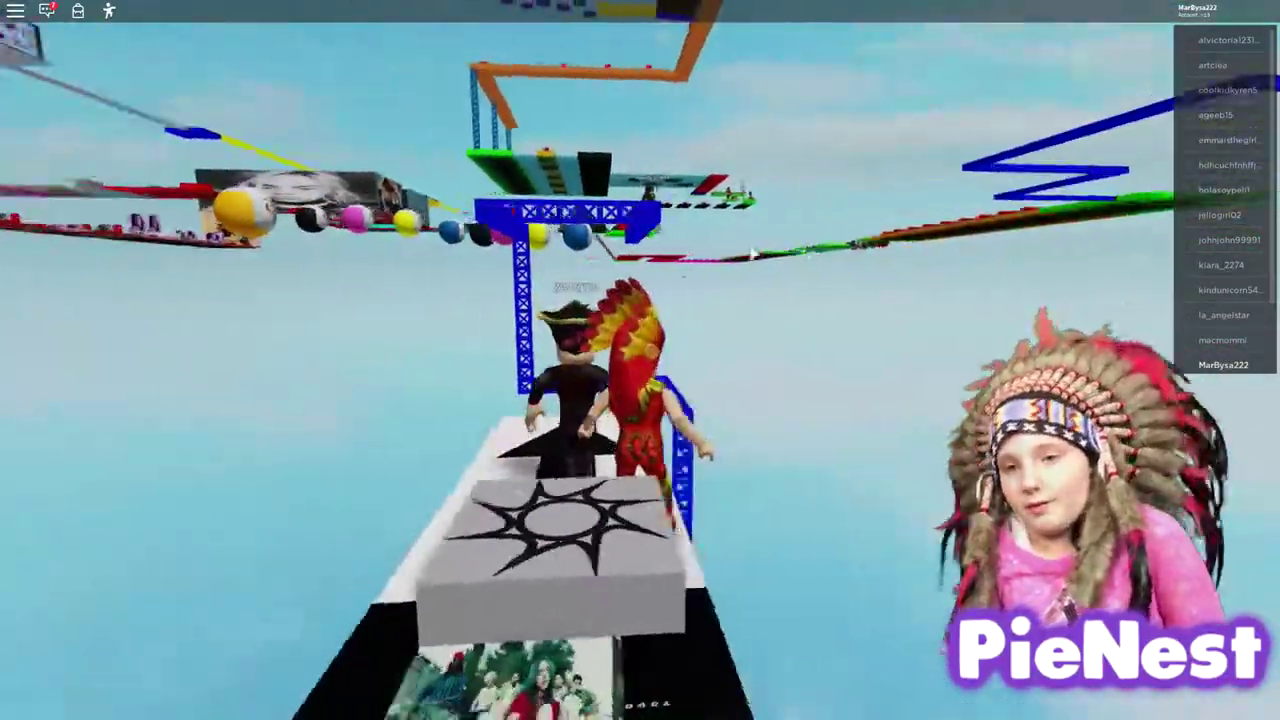
key("w")
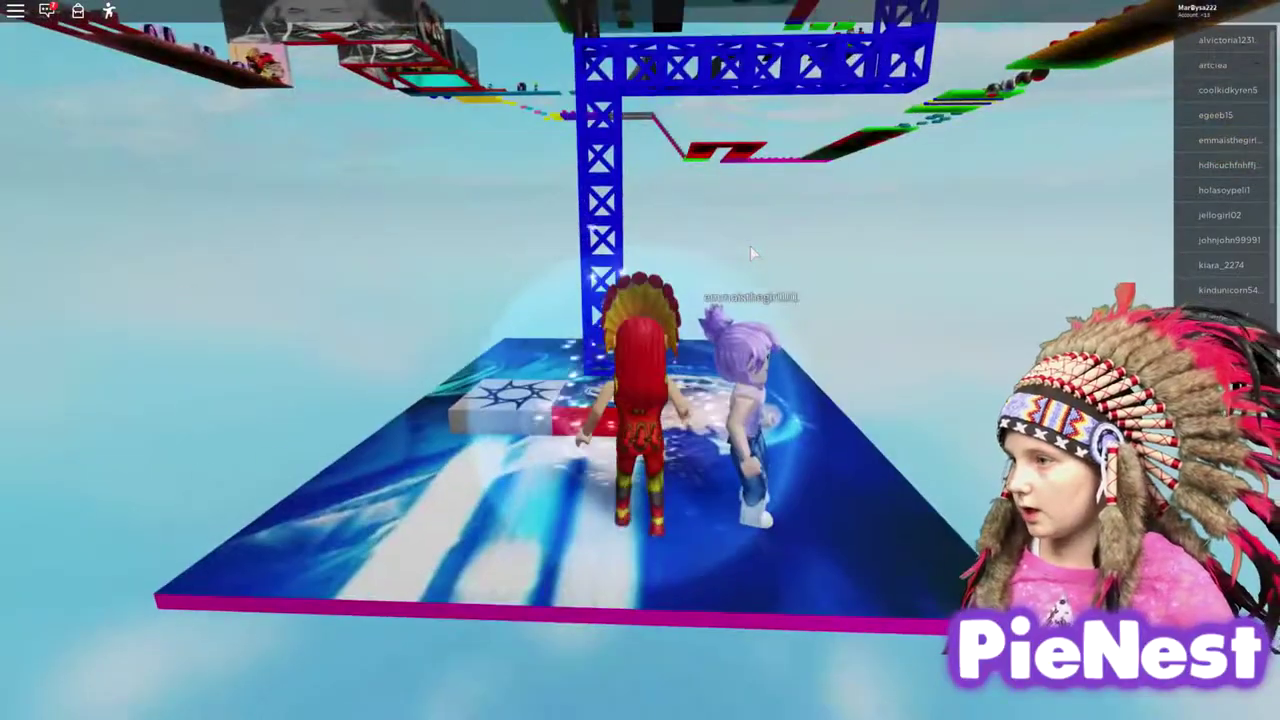
key("w")
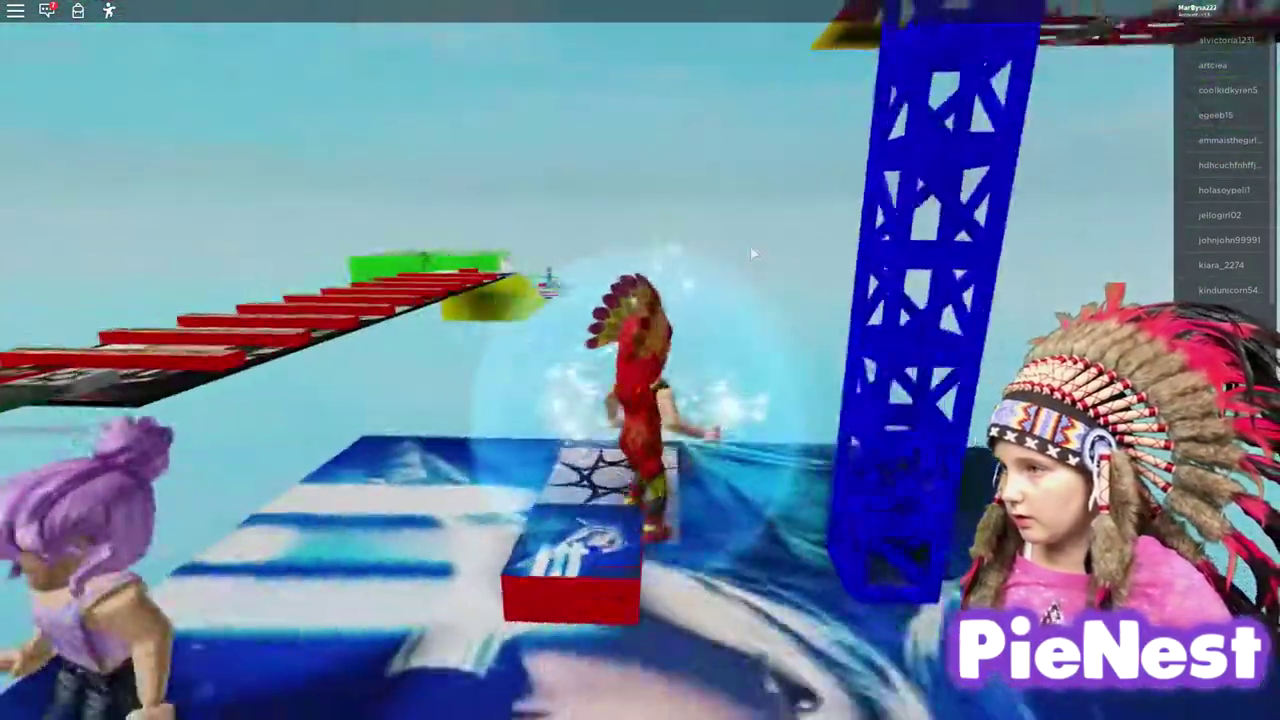
Scale the blue truss tower, walk its top and jump onto the star-block runway.
key("w")
key("w")
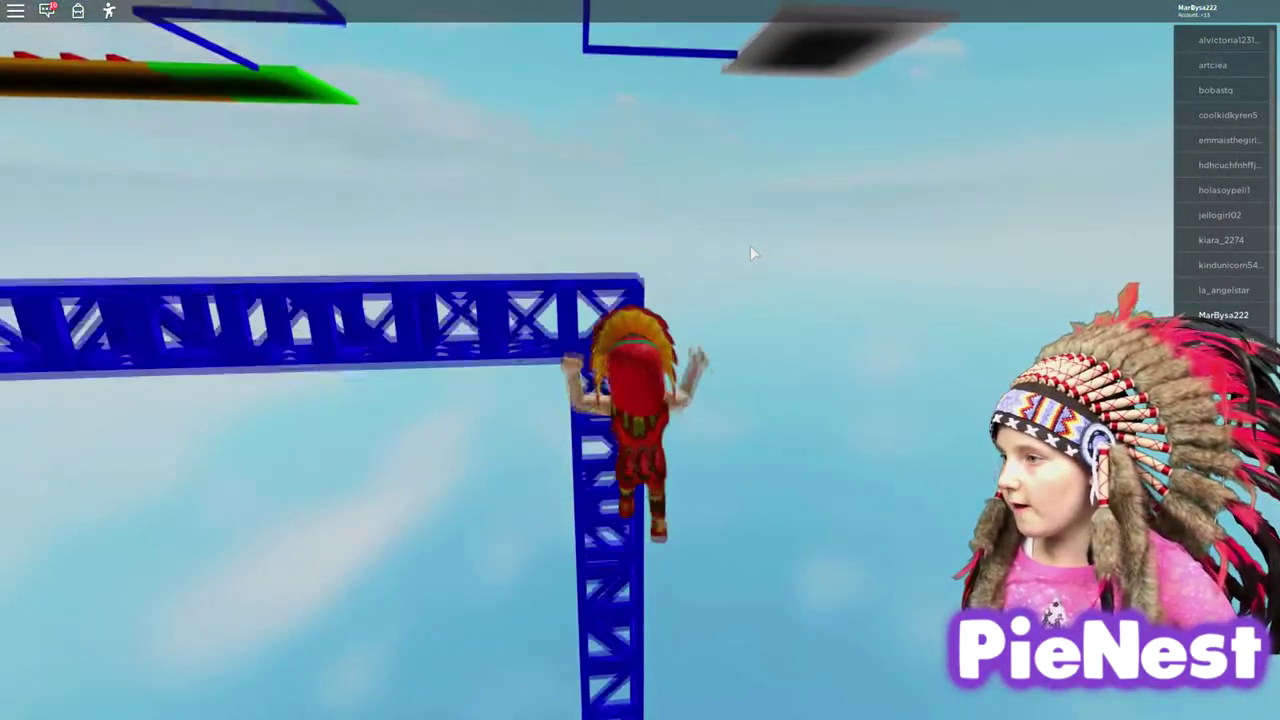
key("w")
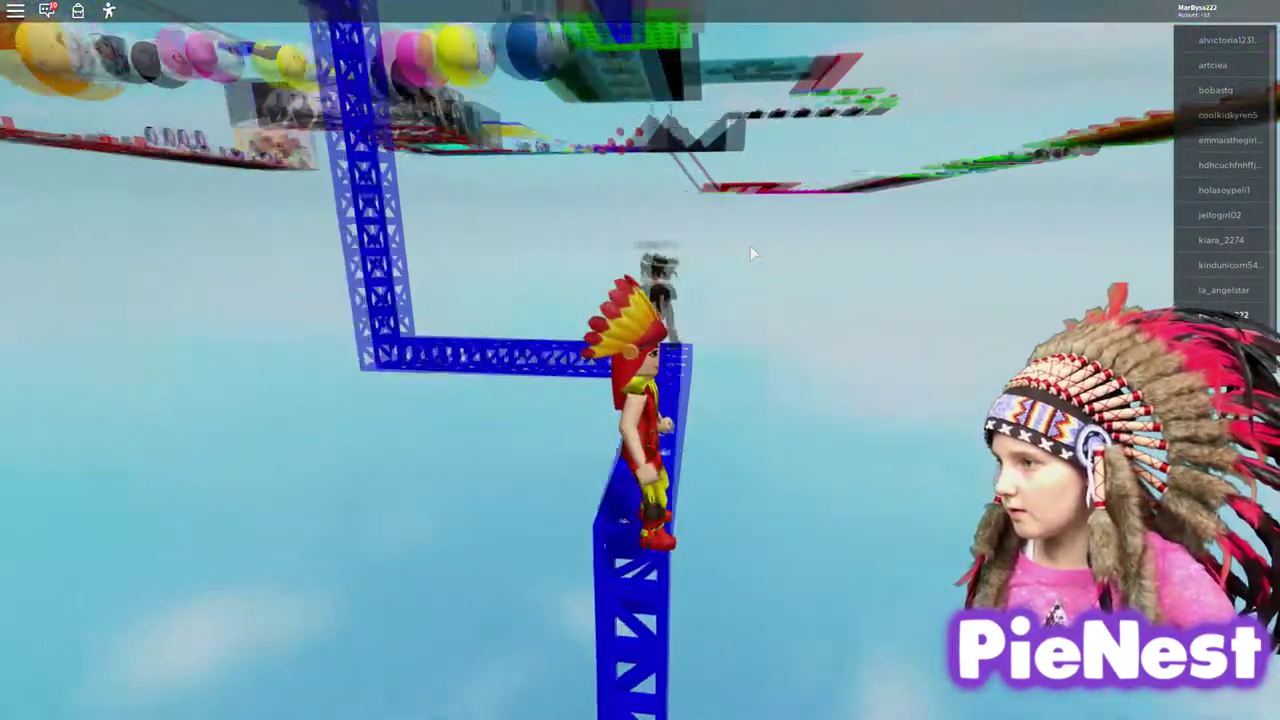
key("w")
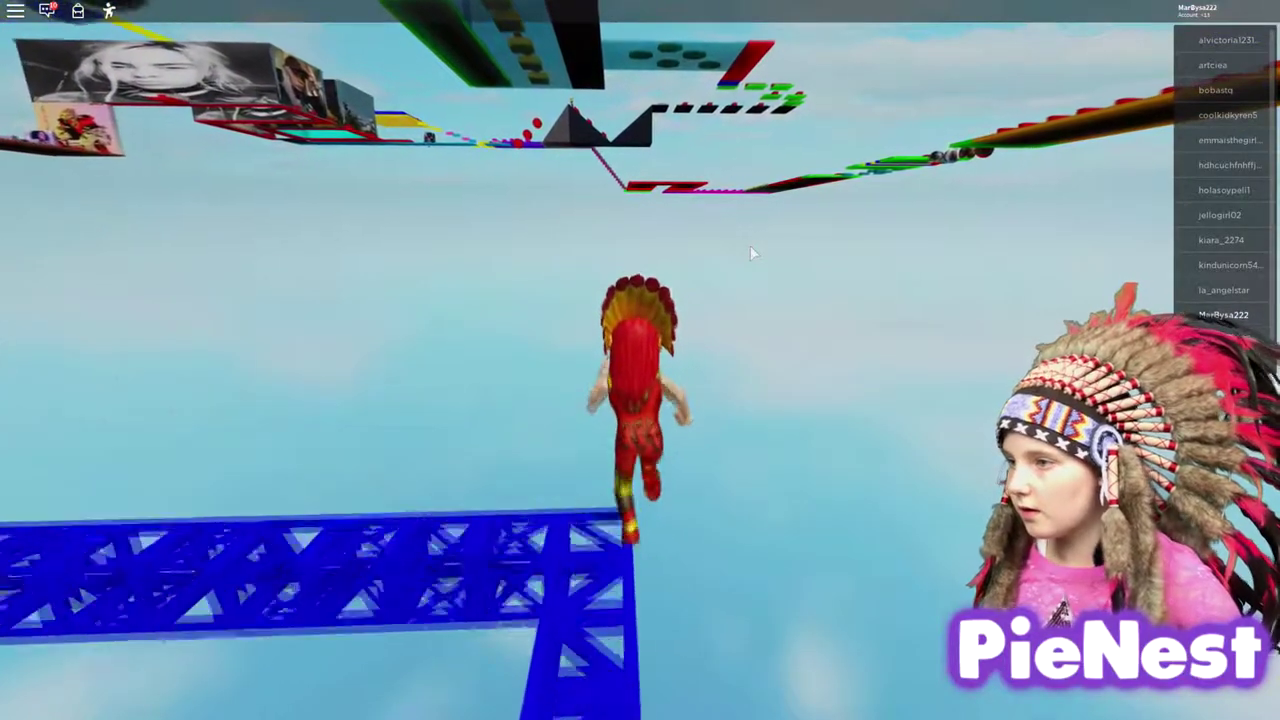
key("w")
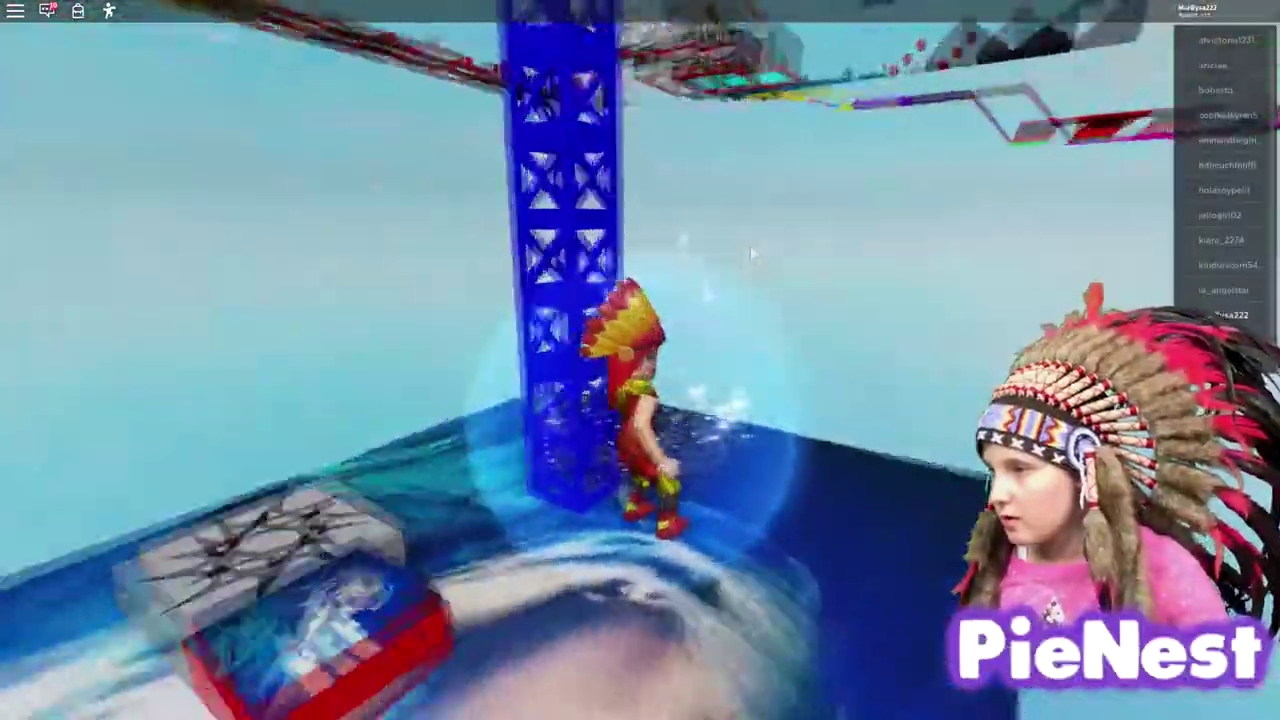
key("d")
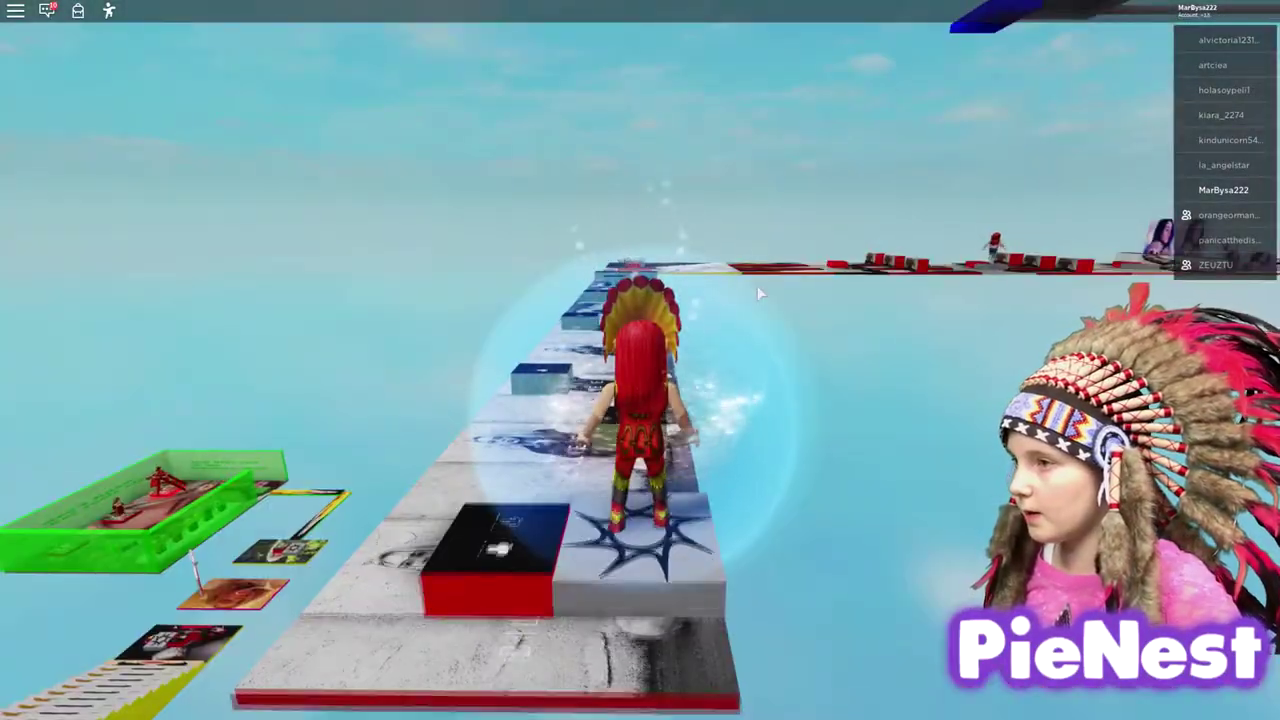
key("space")
Run the star-block runway, walk the portrait-wall ledge and jump to the next section.
key("w")
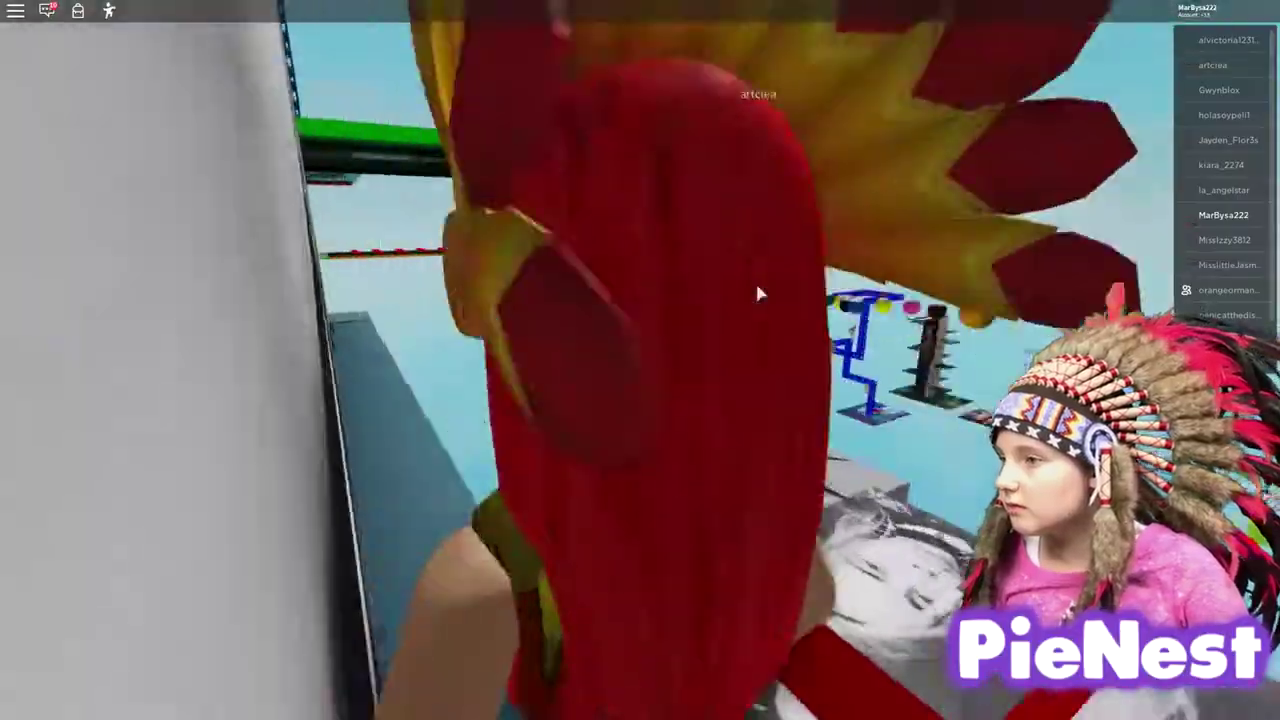
key("w")
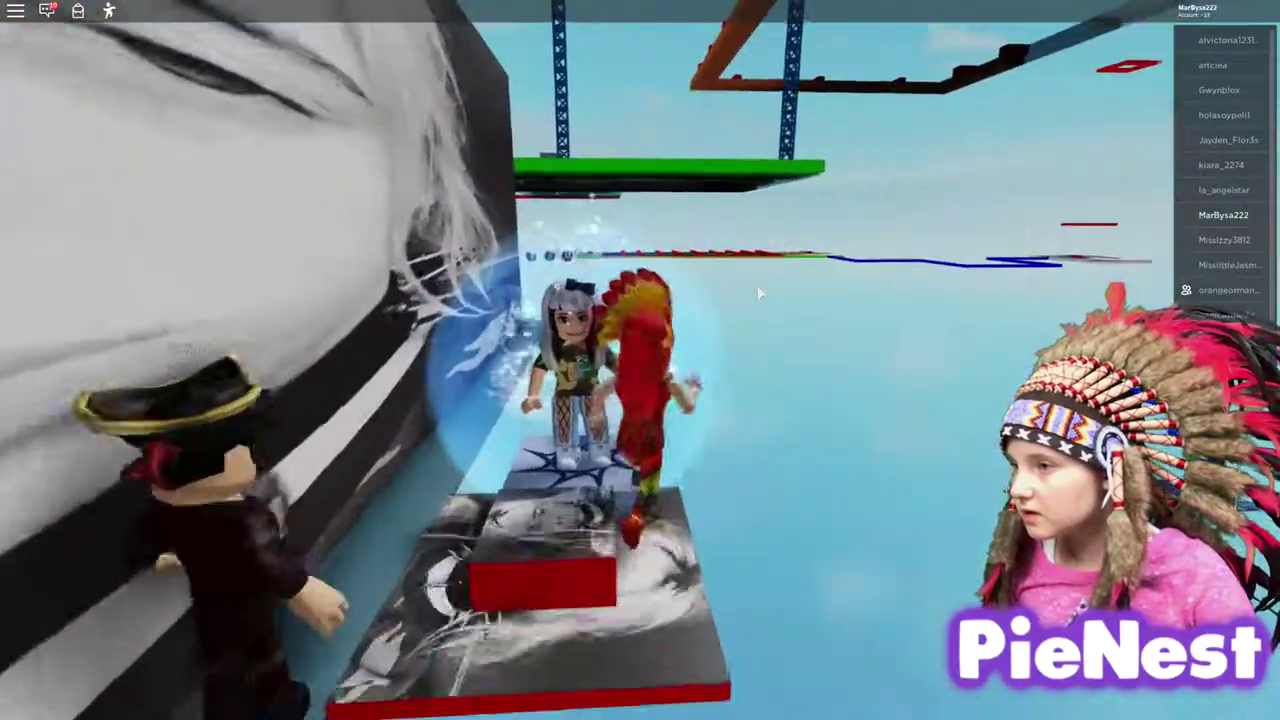
key("w")
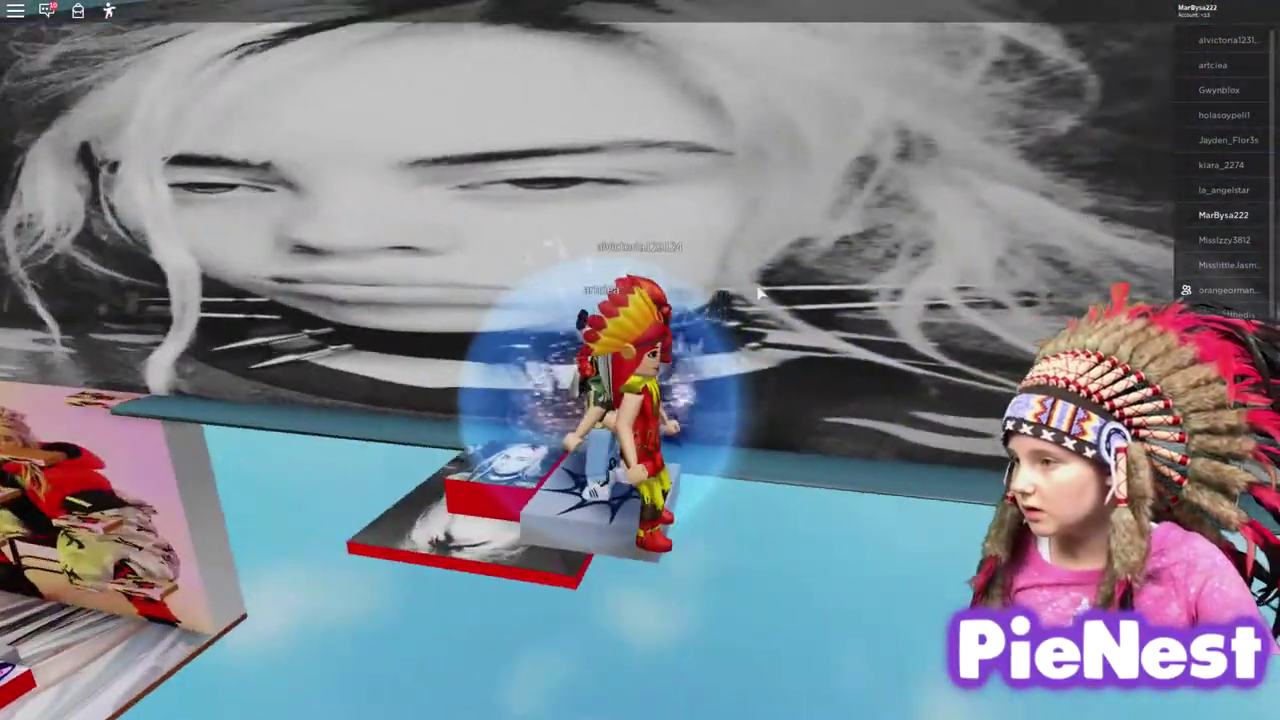
key("w")
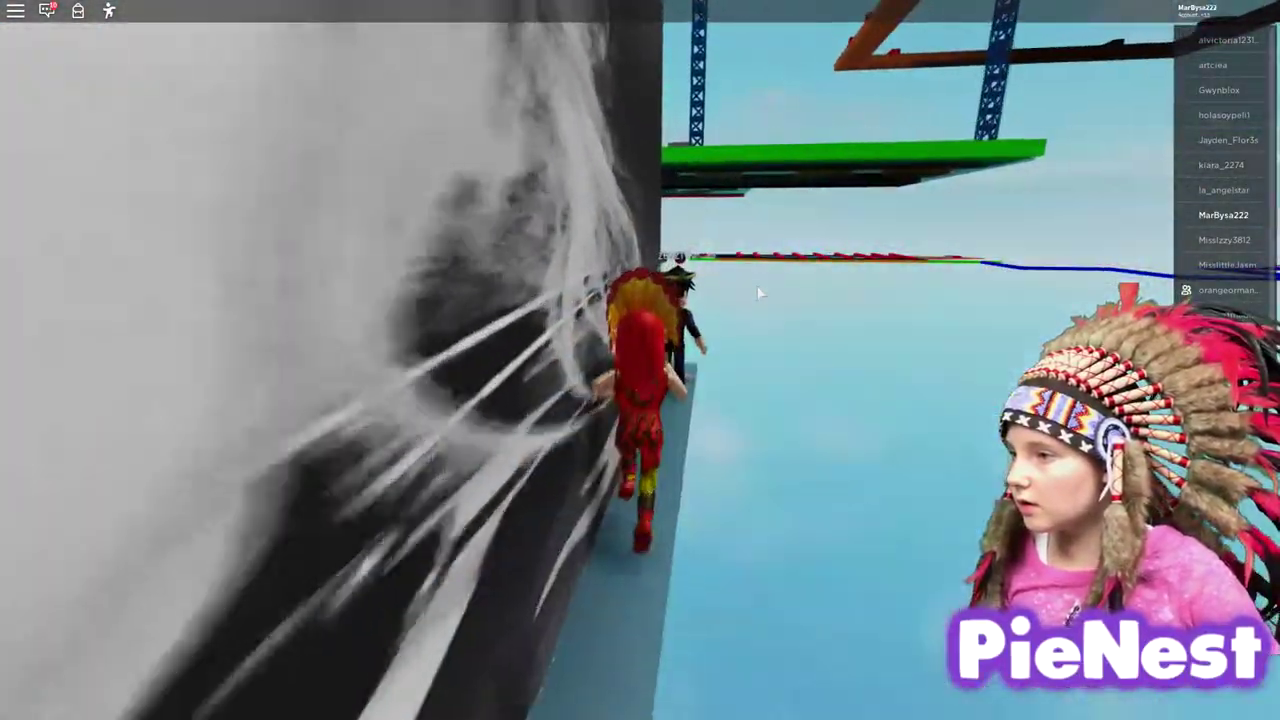
key("w")
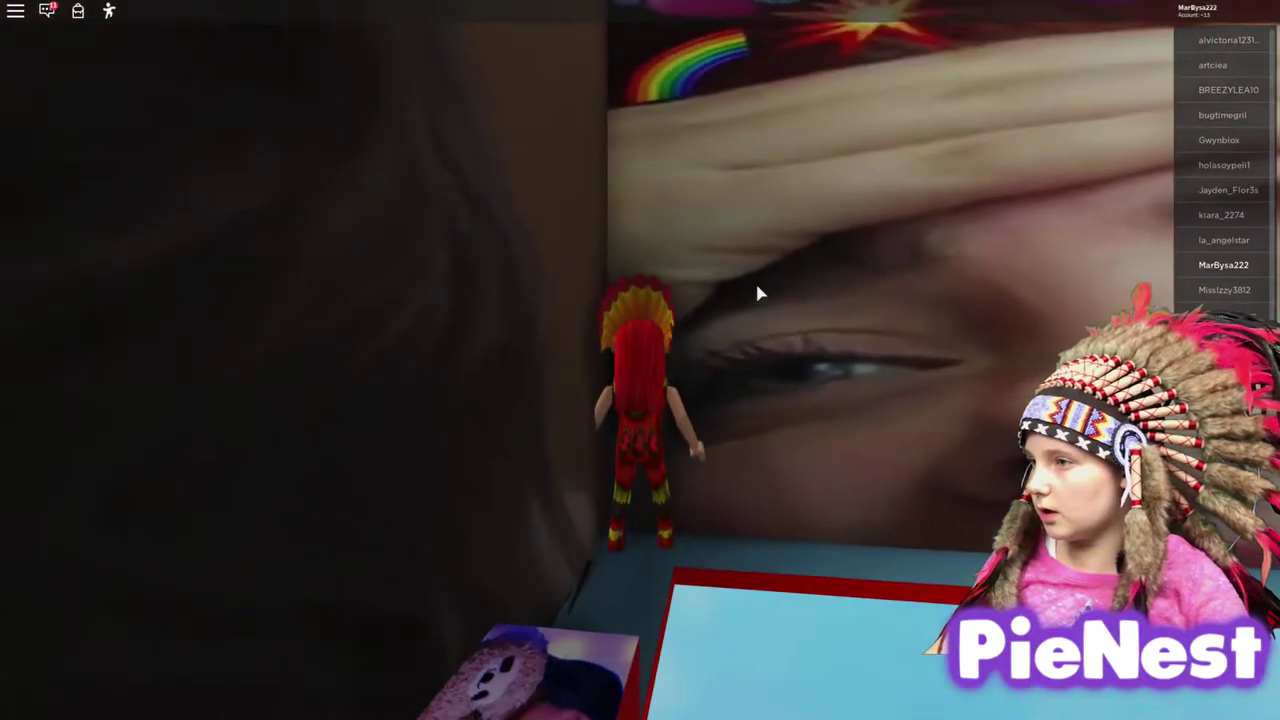
scroll(755, 281, "up", 5)
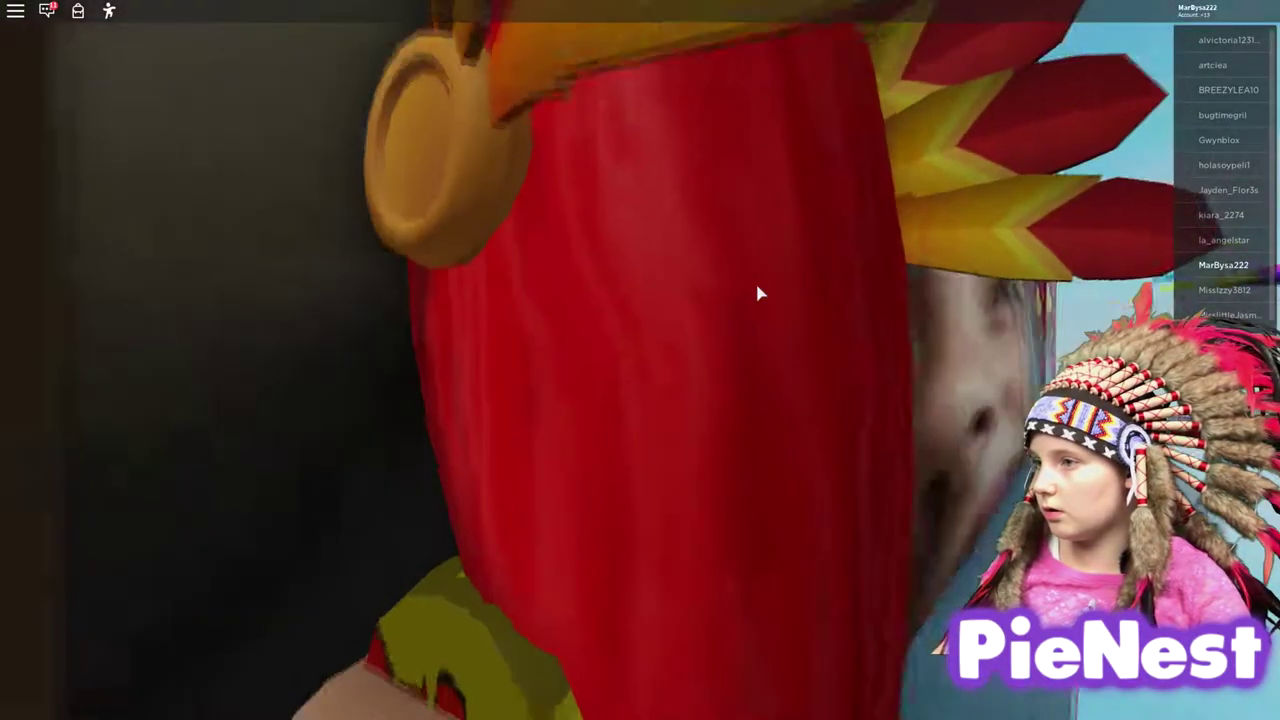
Walk forward along the walkway between the giant face-portrait walls.
key("w")
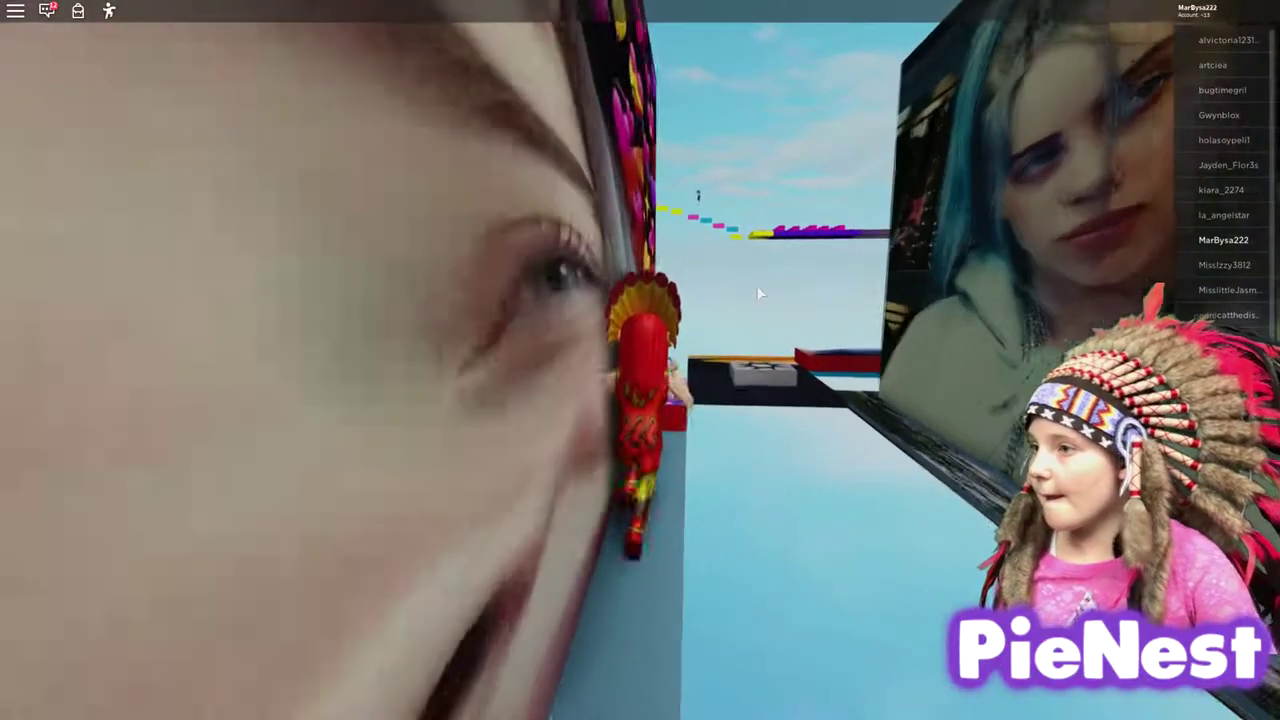
key("w")
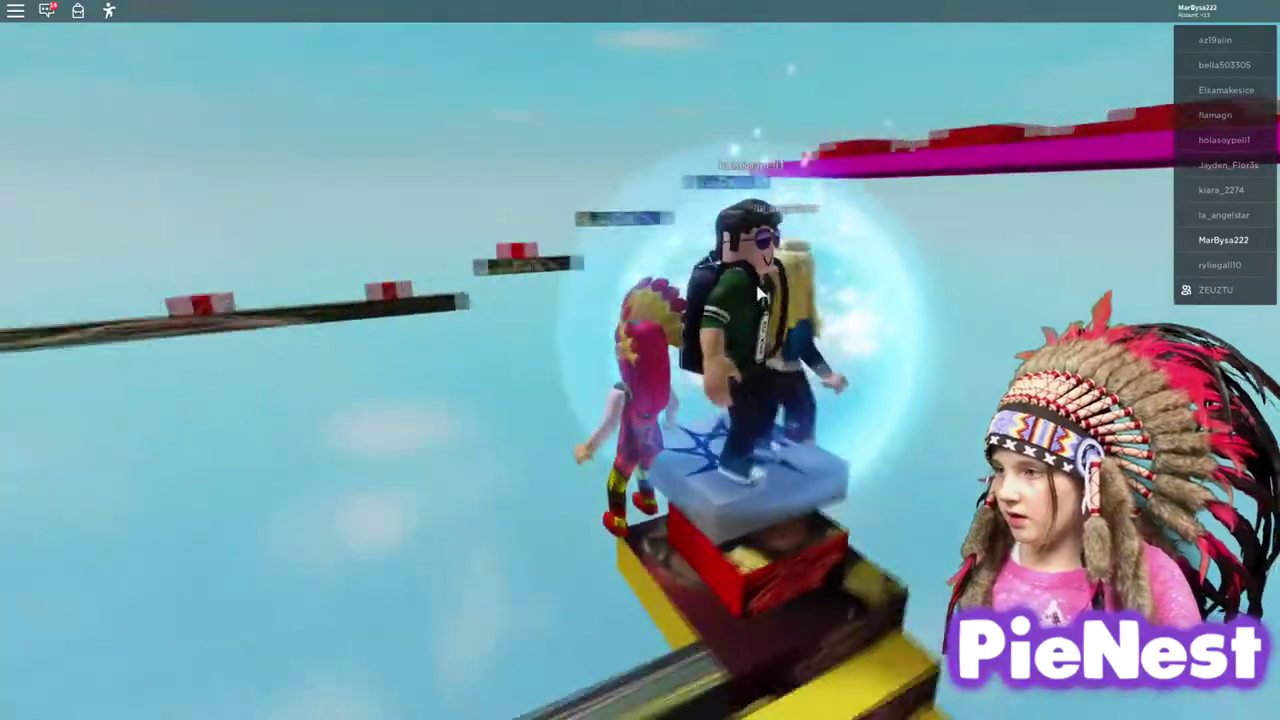
Turn the camera around the avatars after respawning on the checkpoint block.
left_click_drag(760, 295, 760, 290)
Jump off the spawn beam, run along the narrow beam toward the translucent red platforms.
key("space")
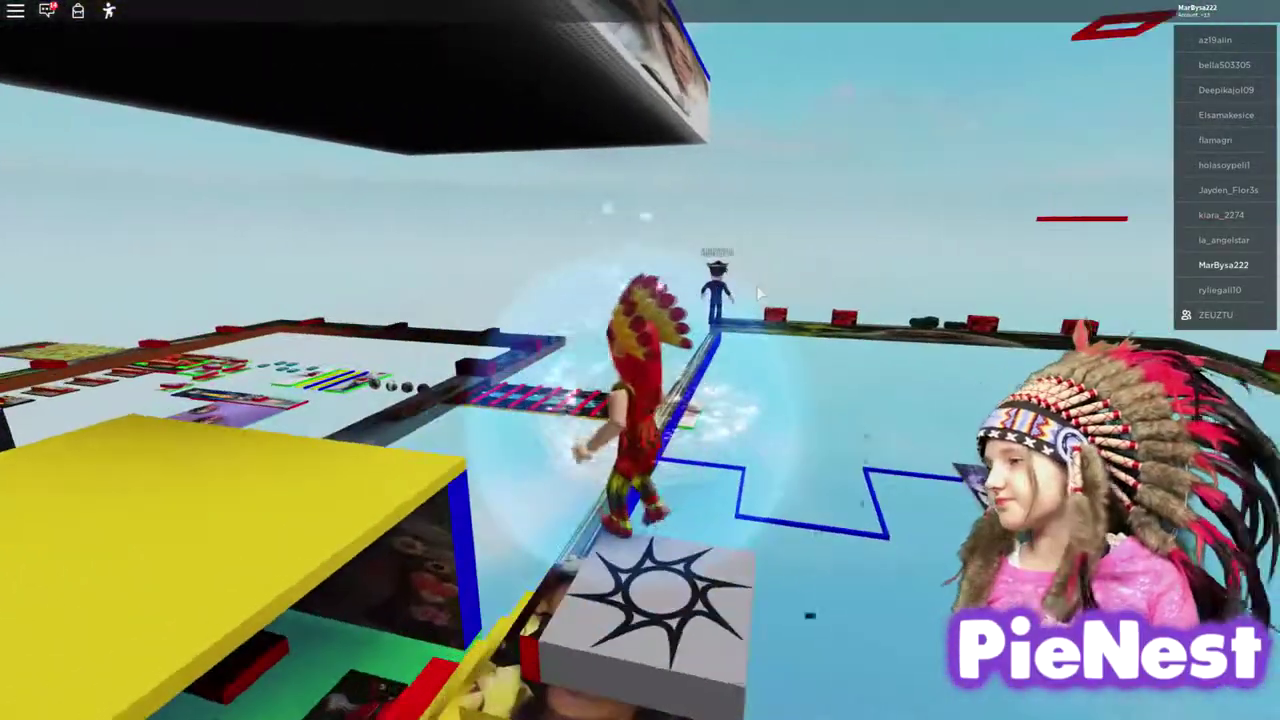
key("w")
key("w")
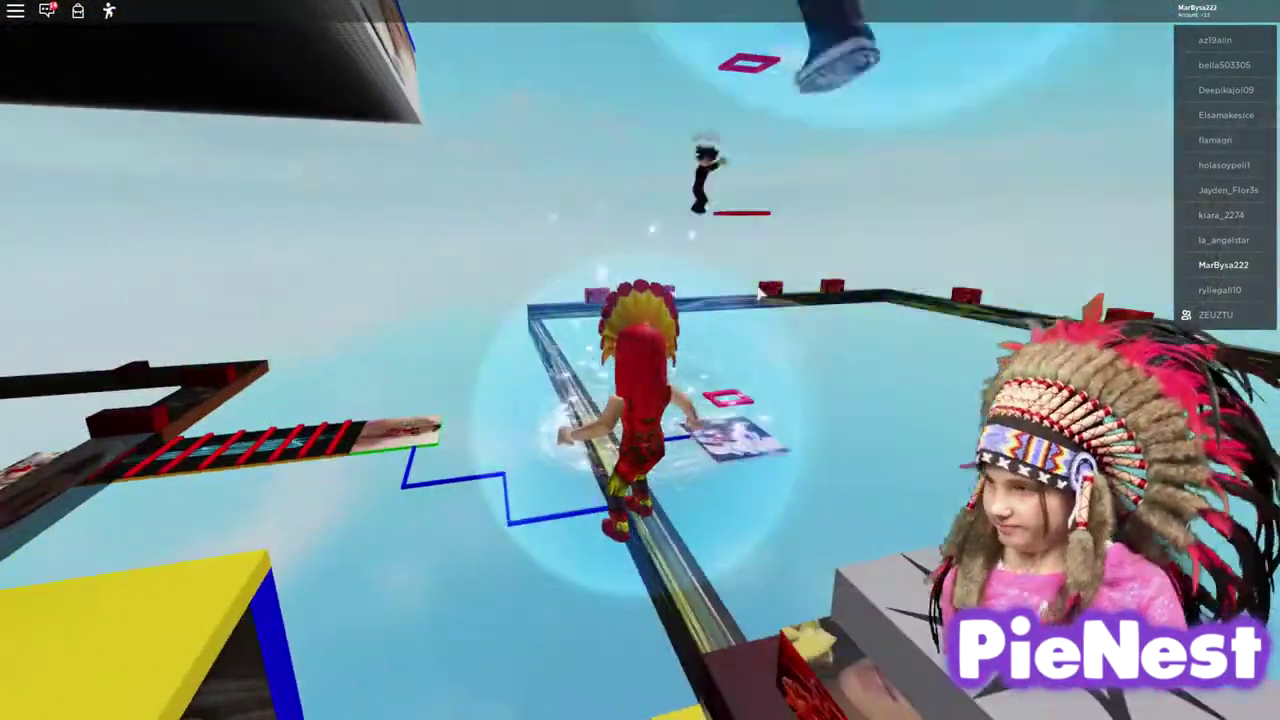
key("w")
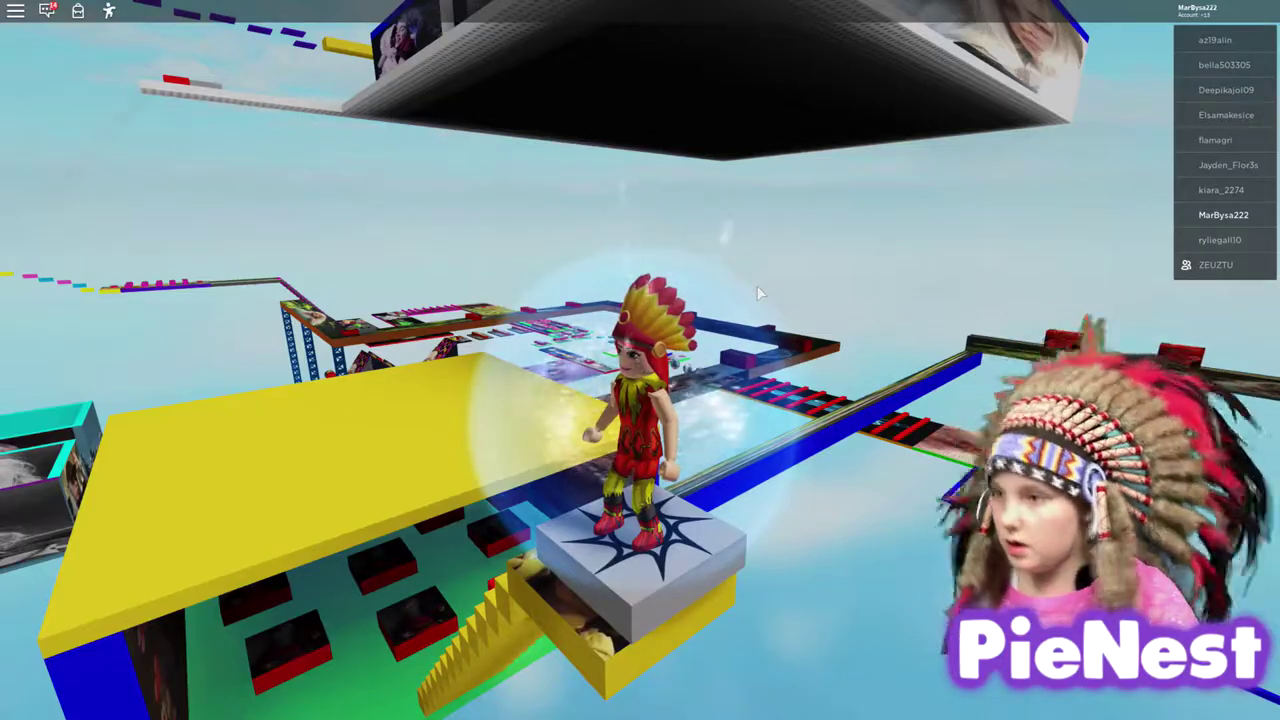
key("w")
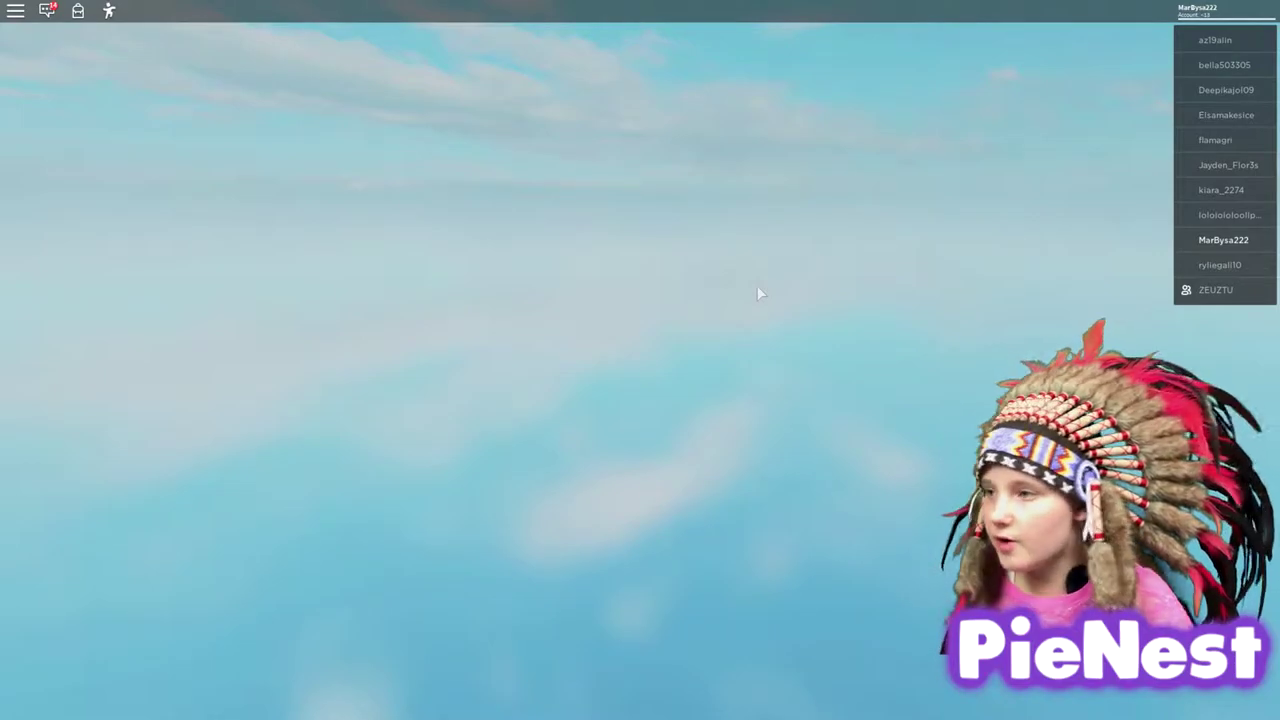
key("w")
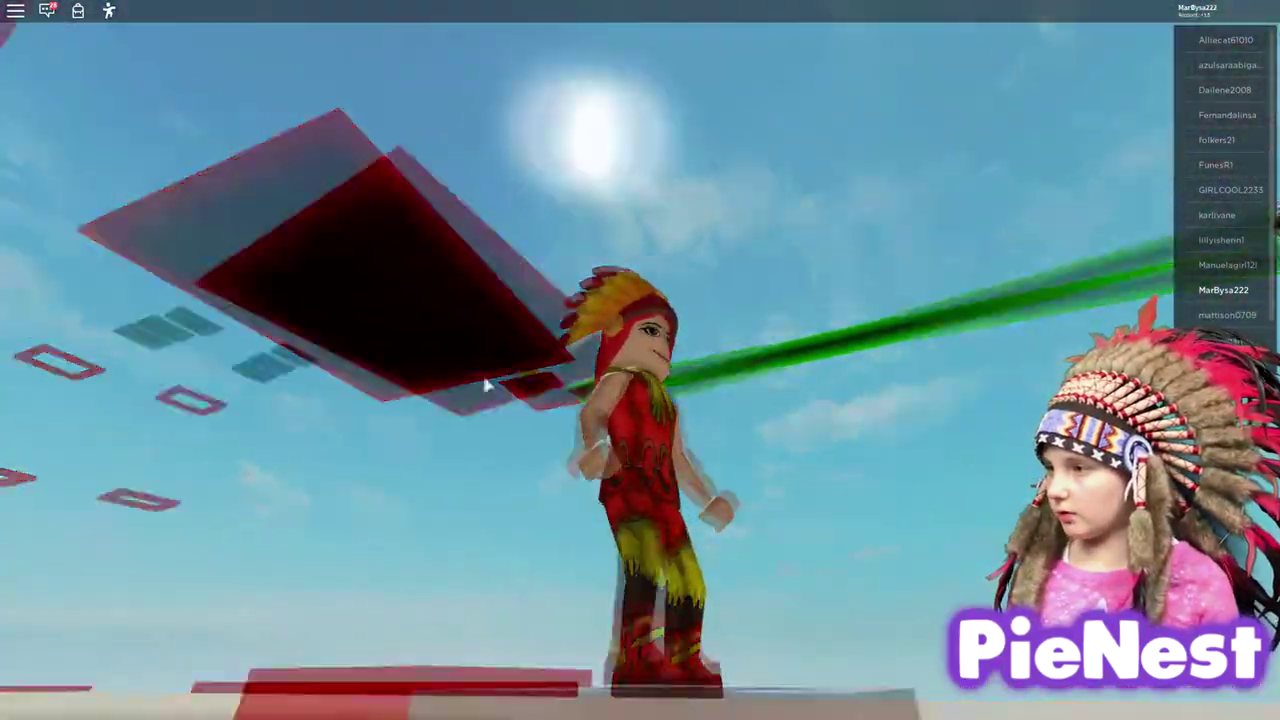
key("Right")
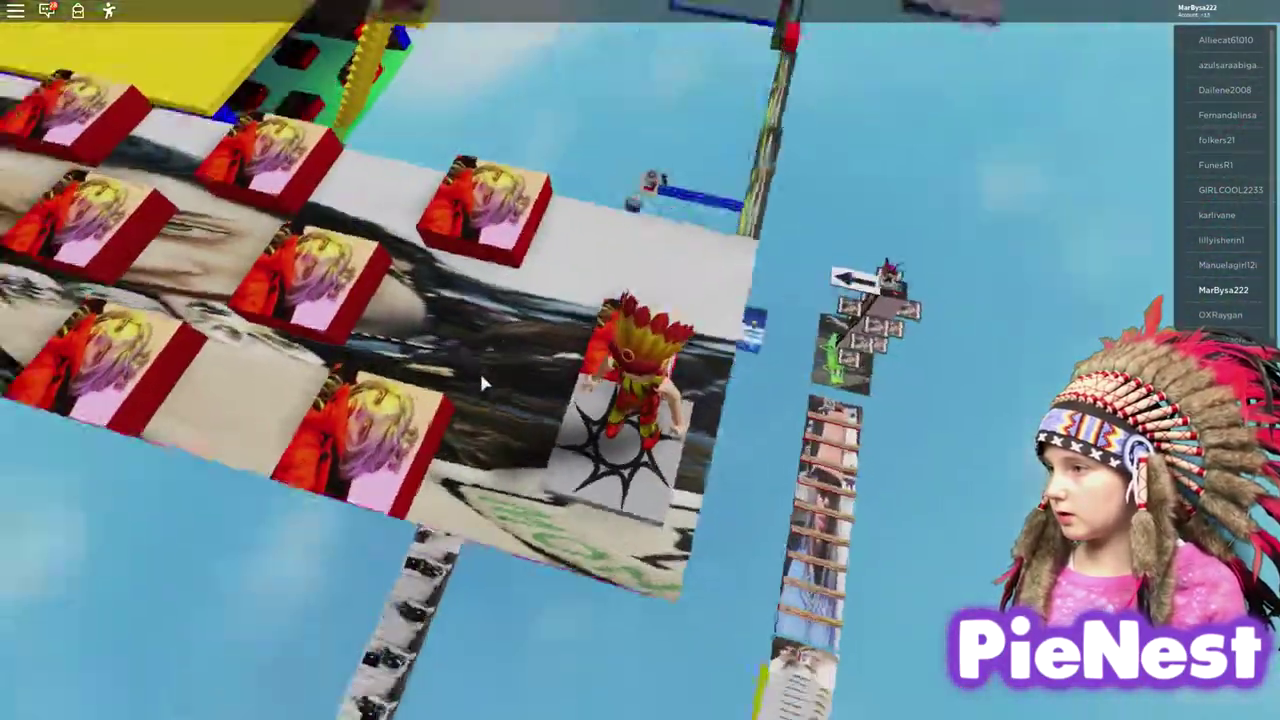
Run and jump across the gaps between red picture blocks toward the star checkpoint.
left_click_drag(479, 370, 484, 383)
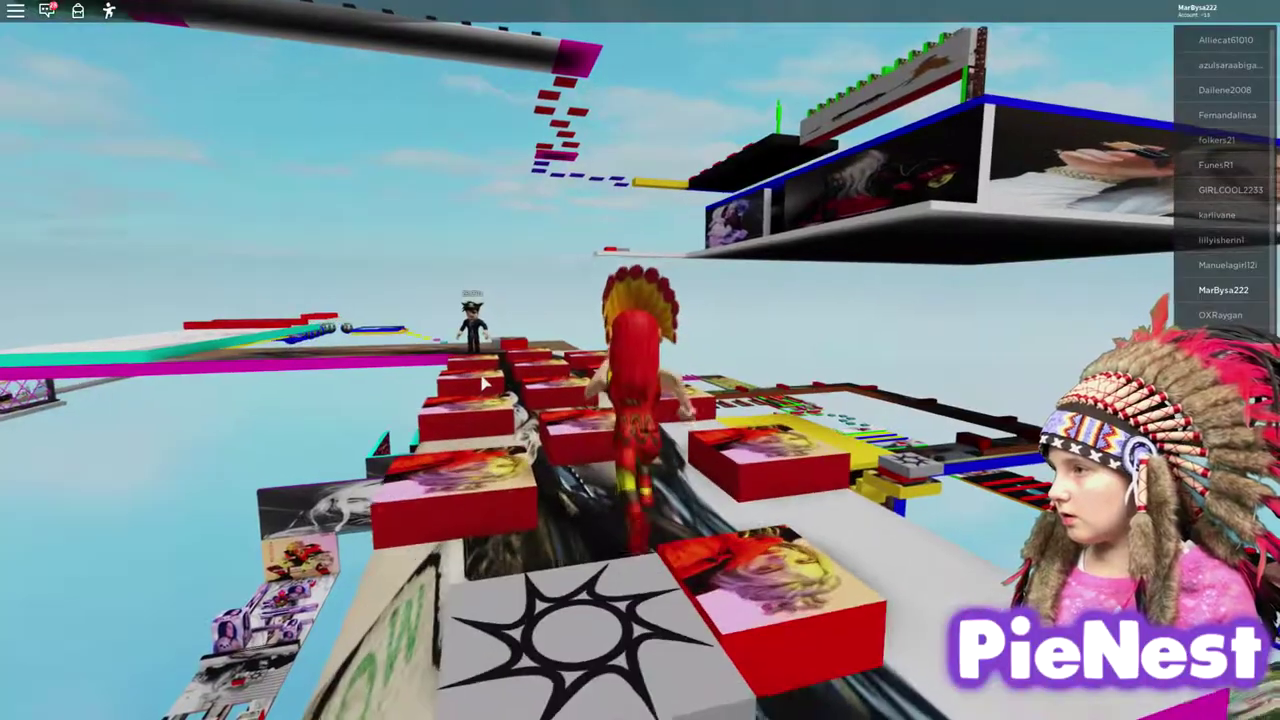
key("w")
key("w")
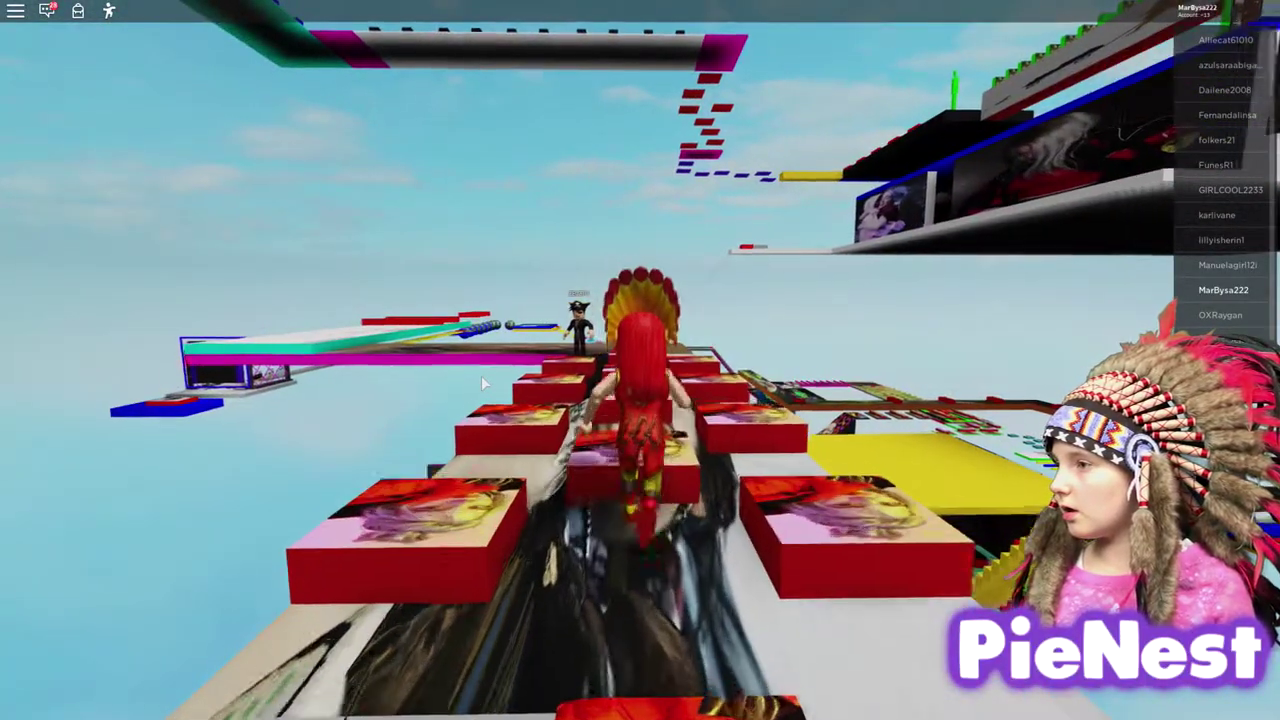
key("space")
key("w")
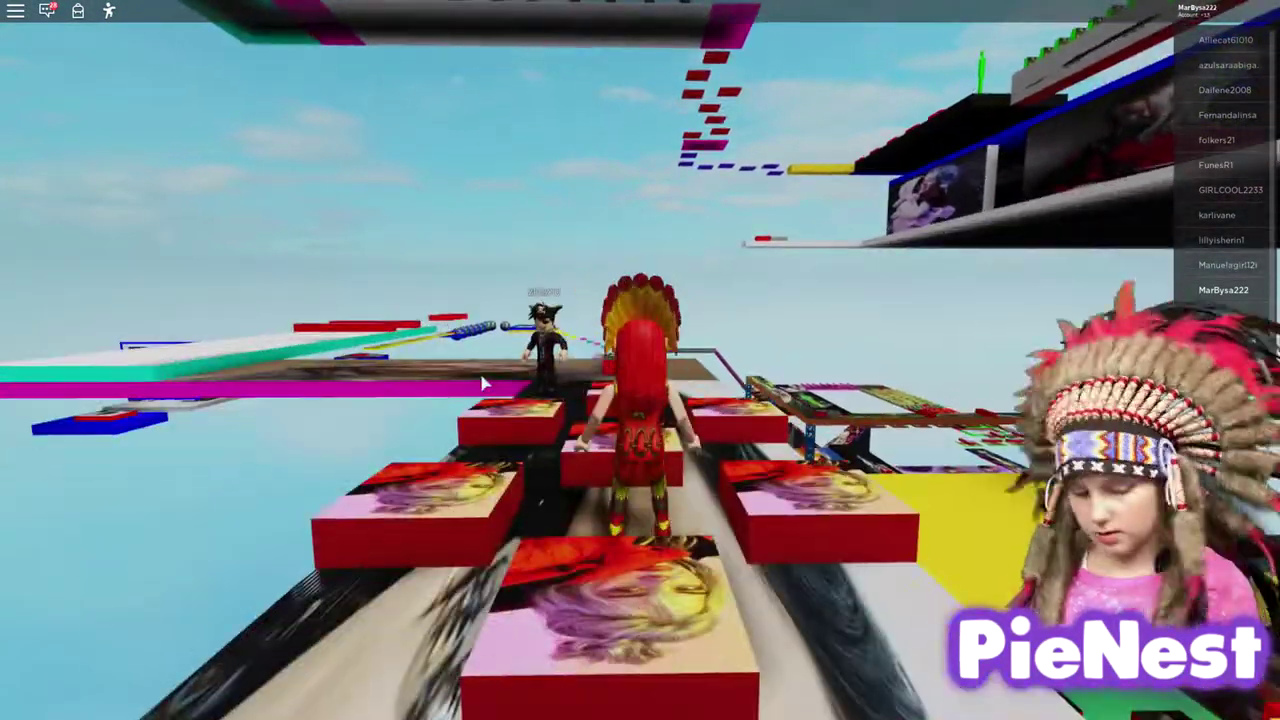
key("w")
key("space")
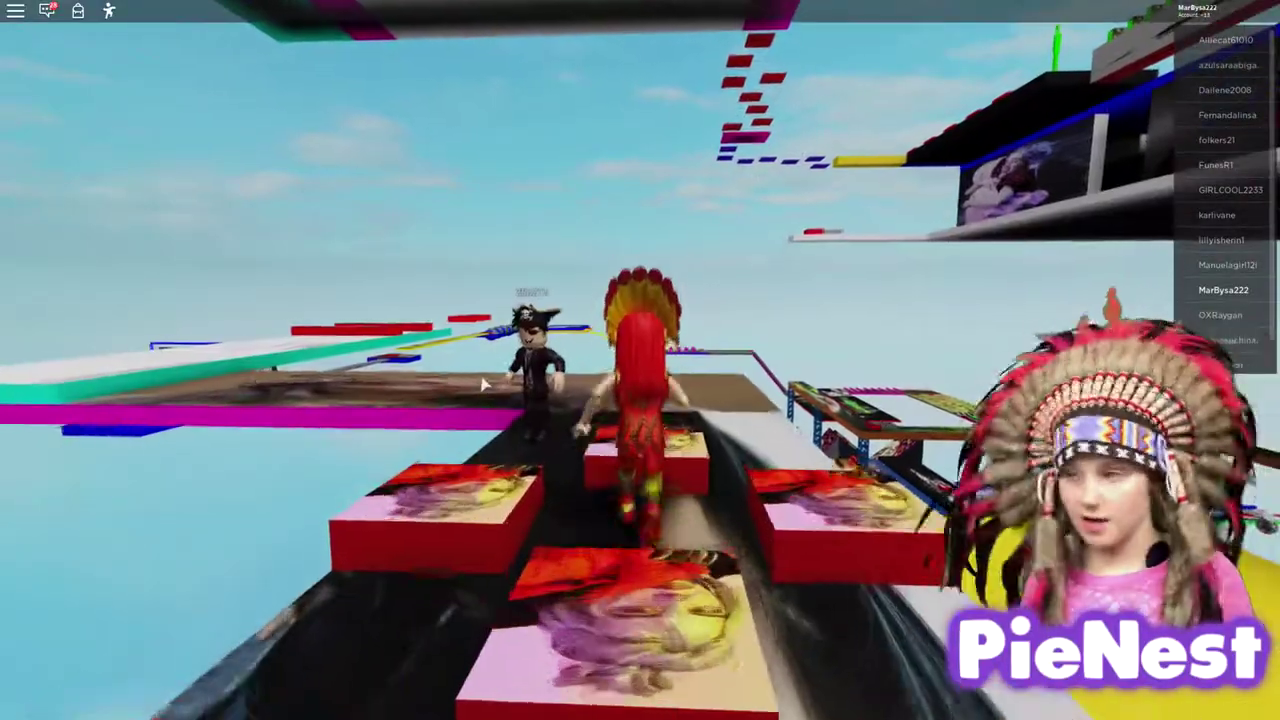
key("space")
key("w")
left_click_drag(481, 375, 481, 375)
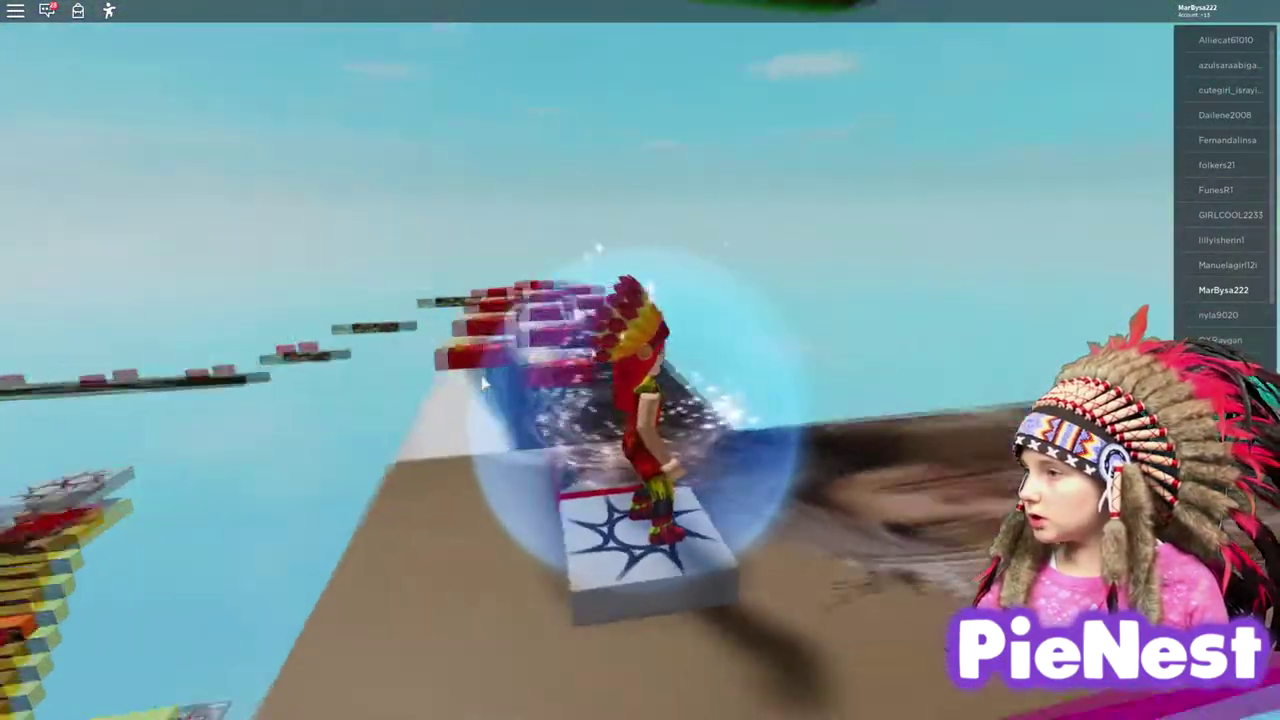
Run the brown and white platforms past the red obstacle, then climb the tall wall's rungs.
key("w")
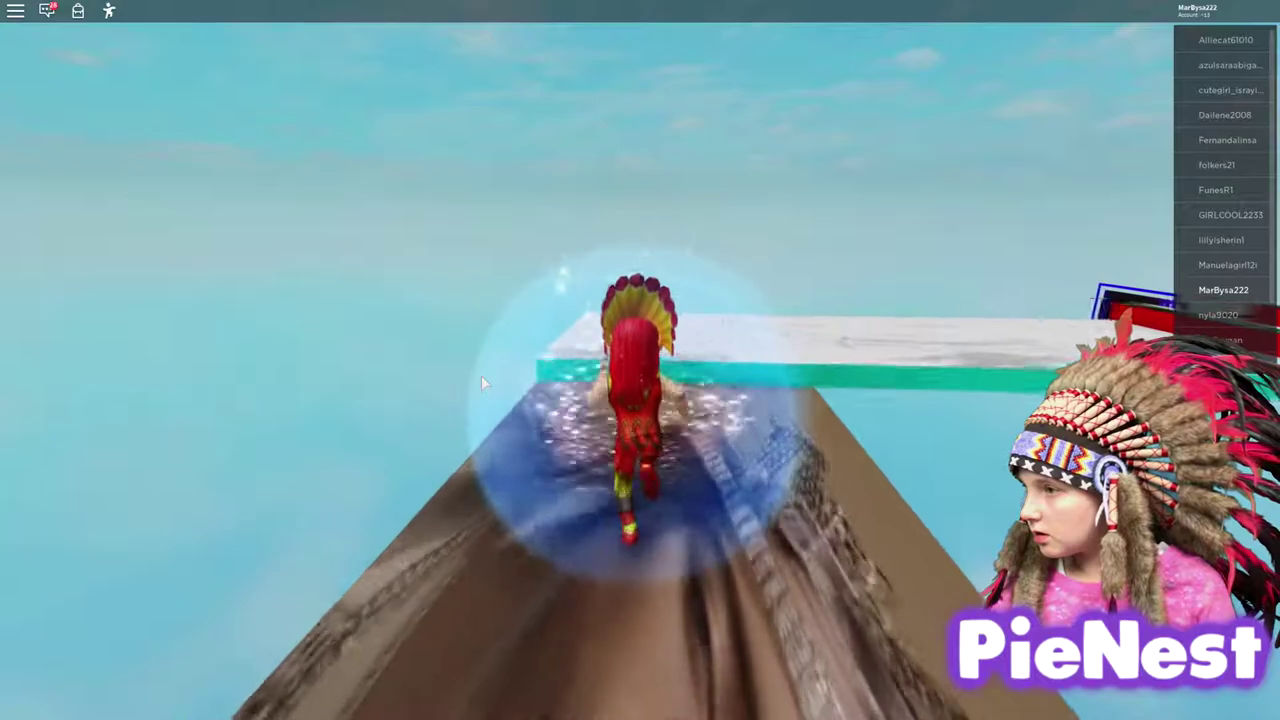
key("w")
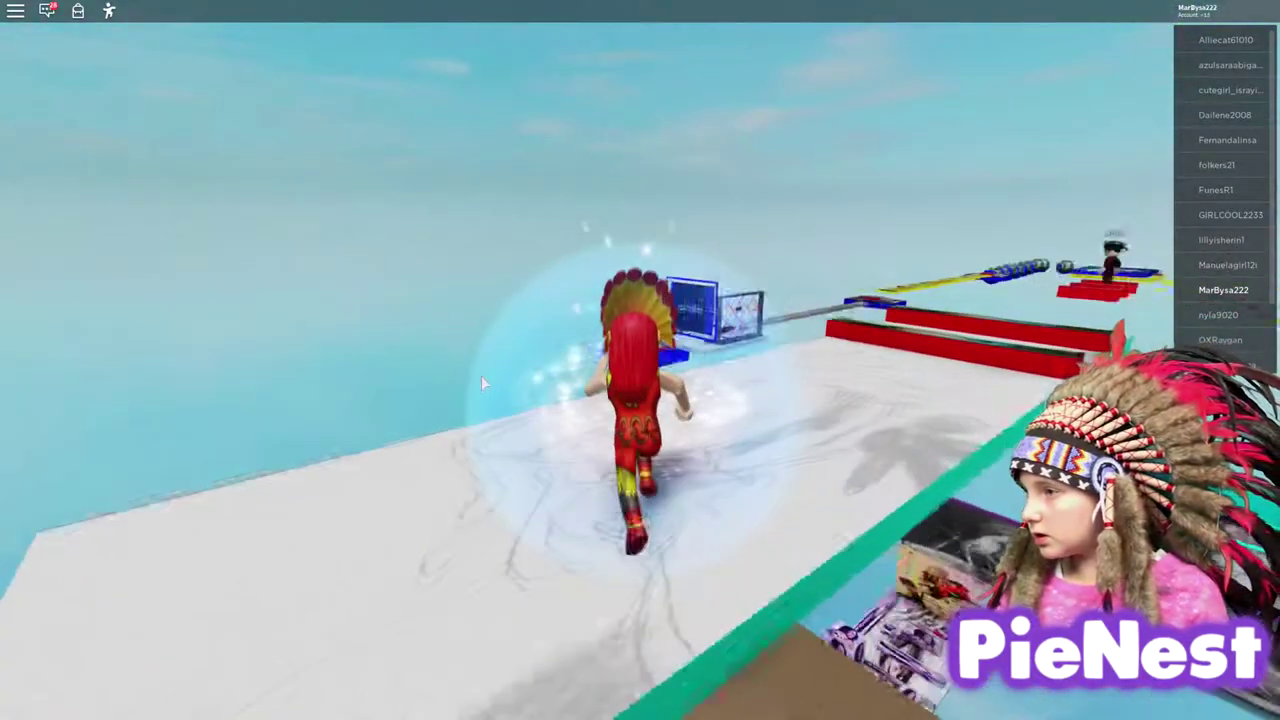
key("w")
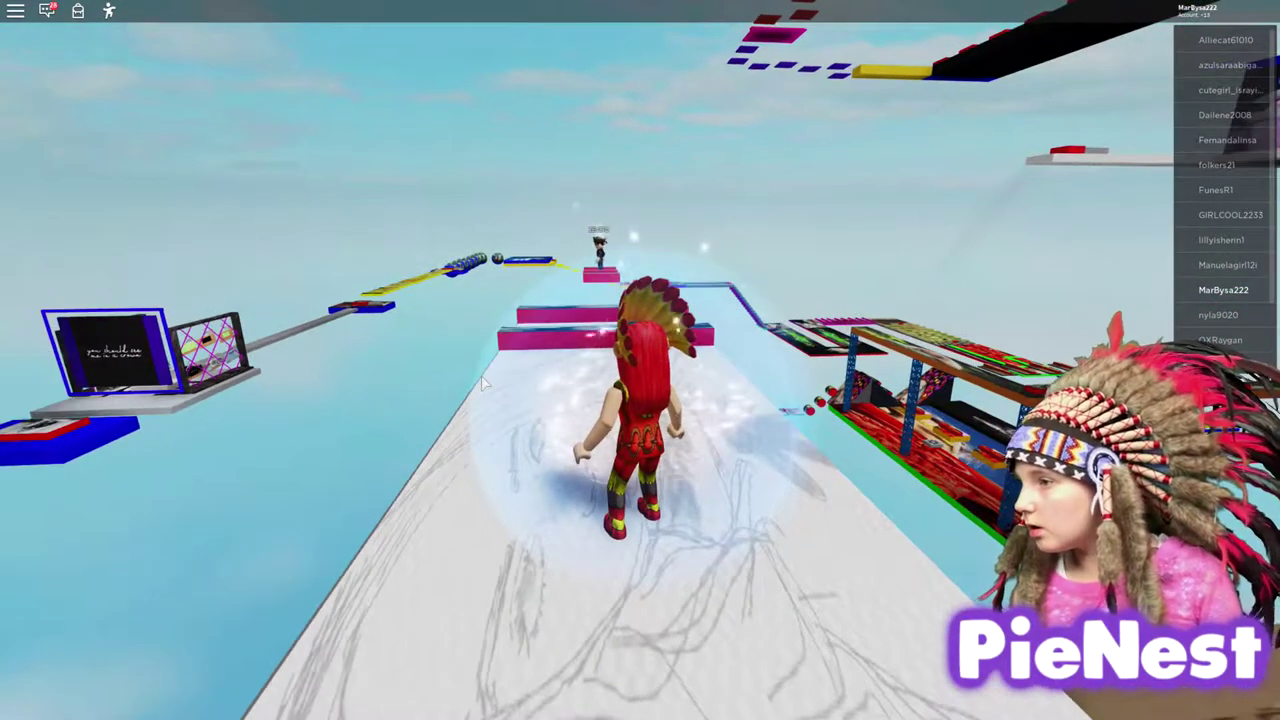
key("w")
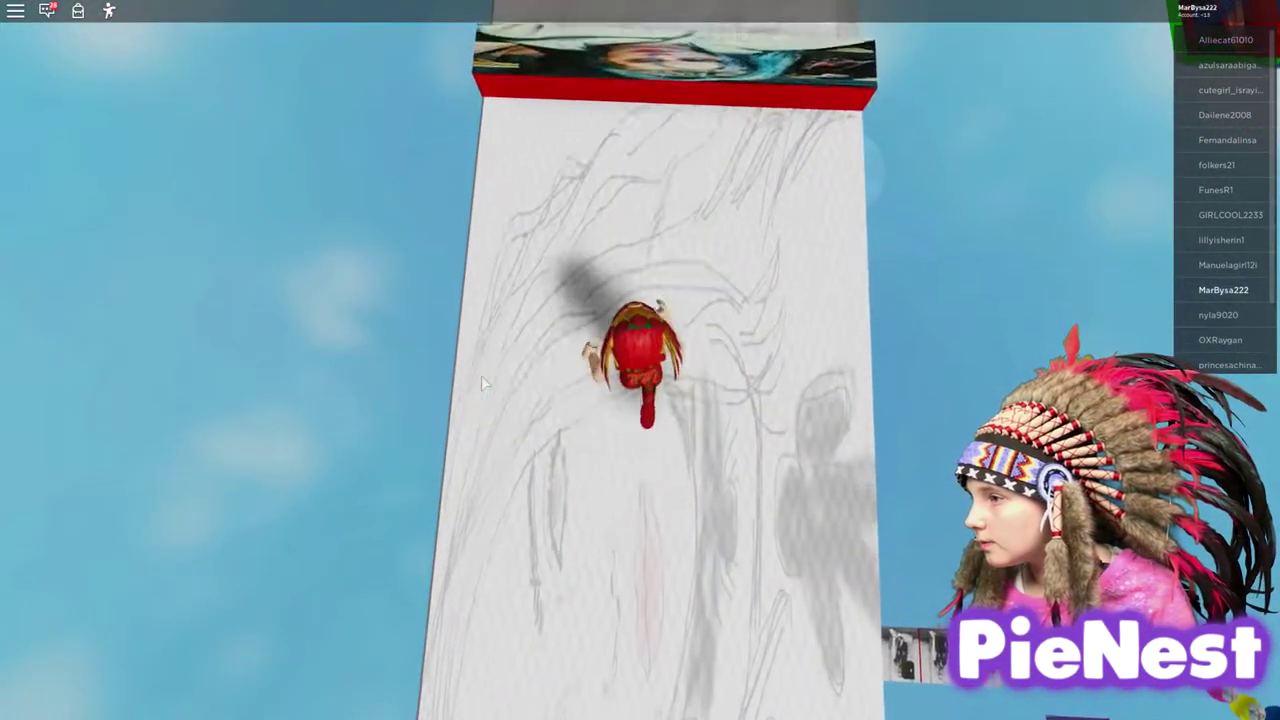
key("w")
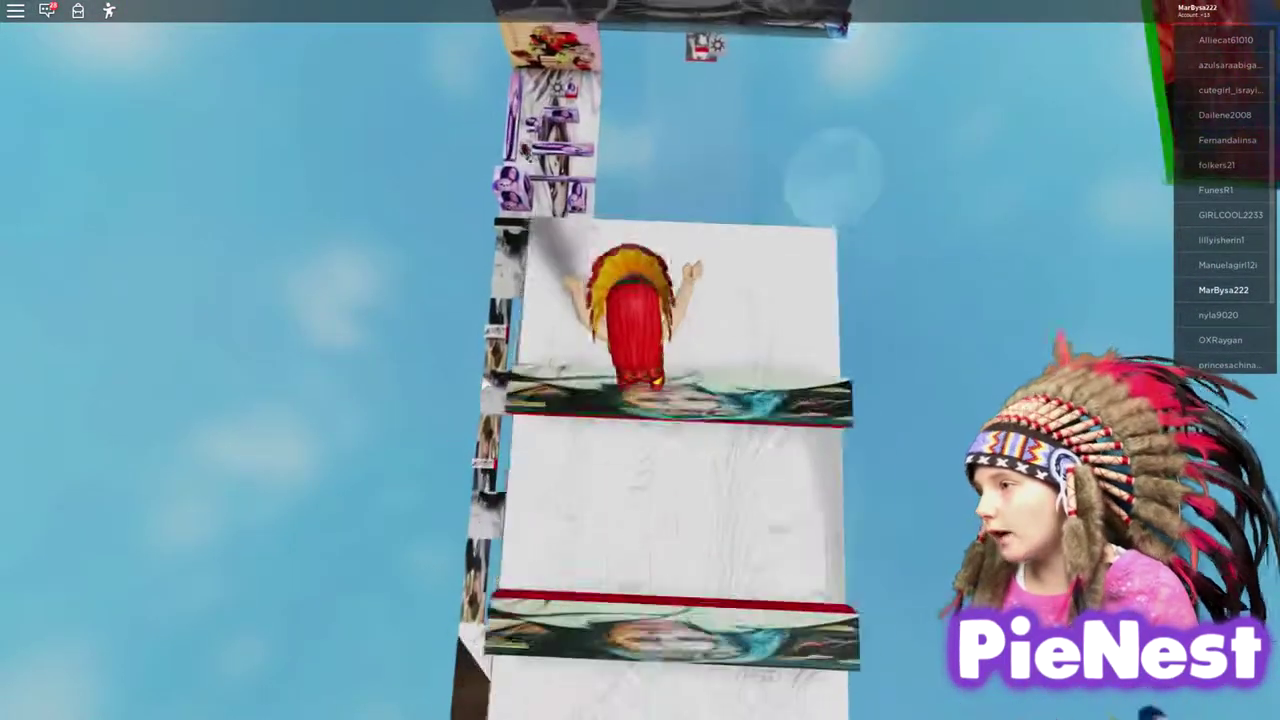
key("w")
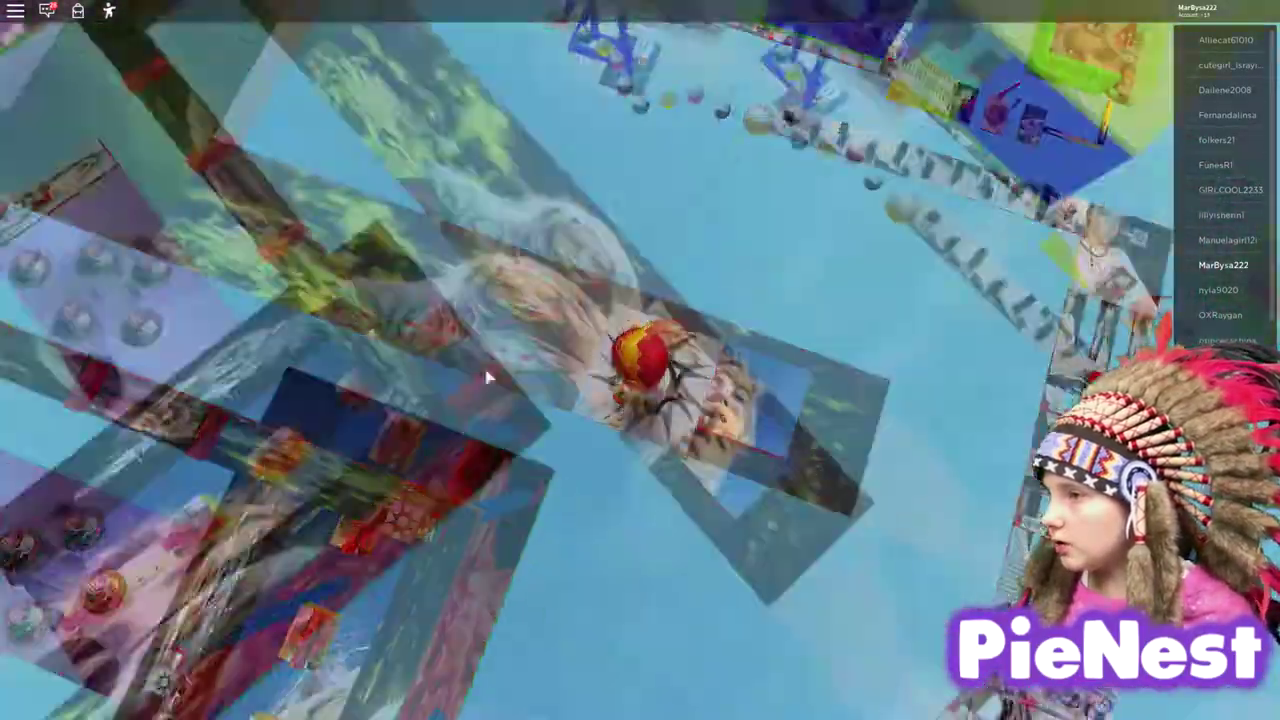
Cross from the tower top to the walkway running past the big picture wall.
key("w")
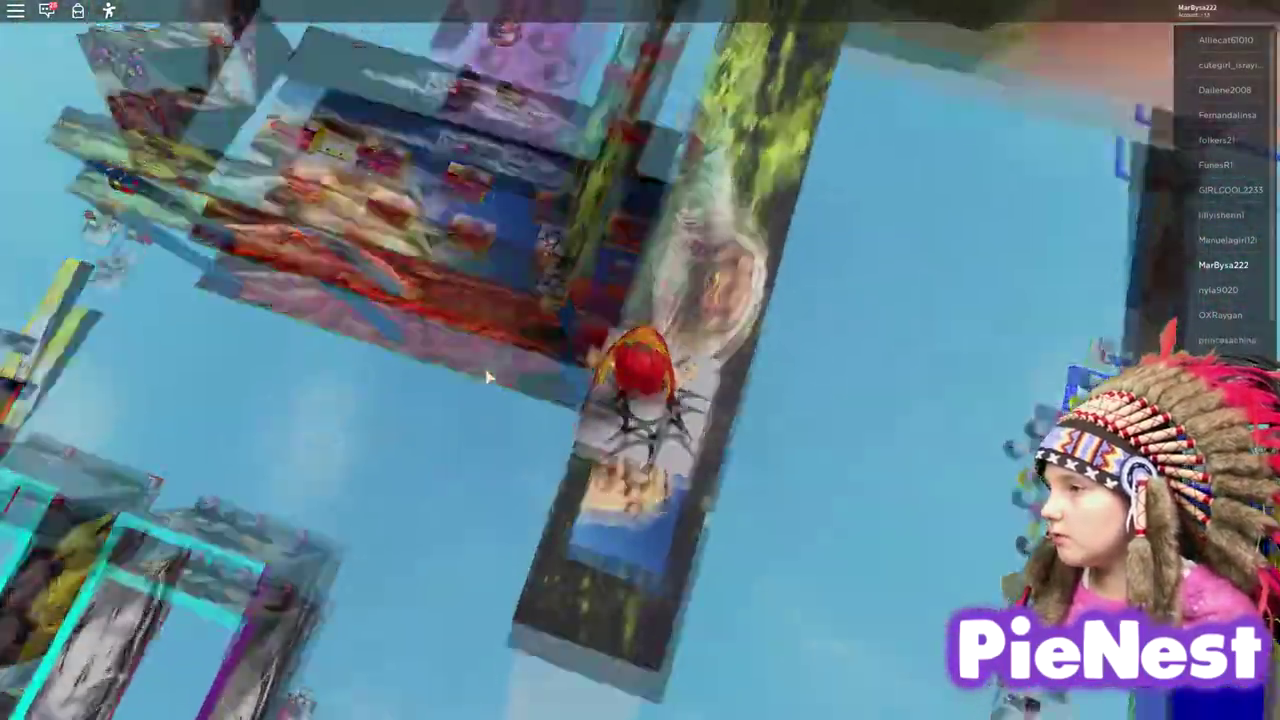
key("w")
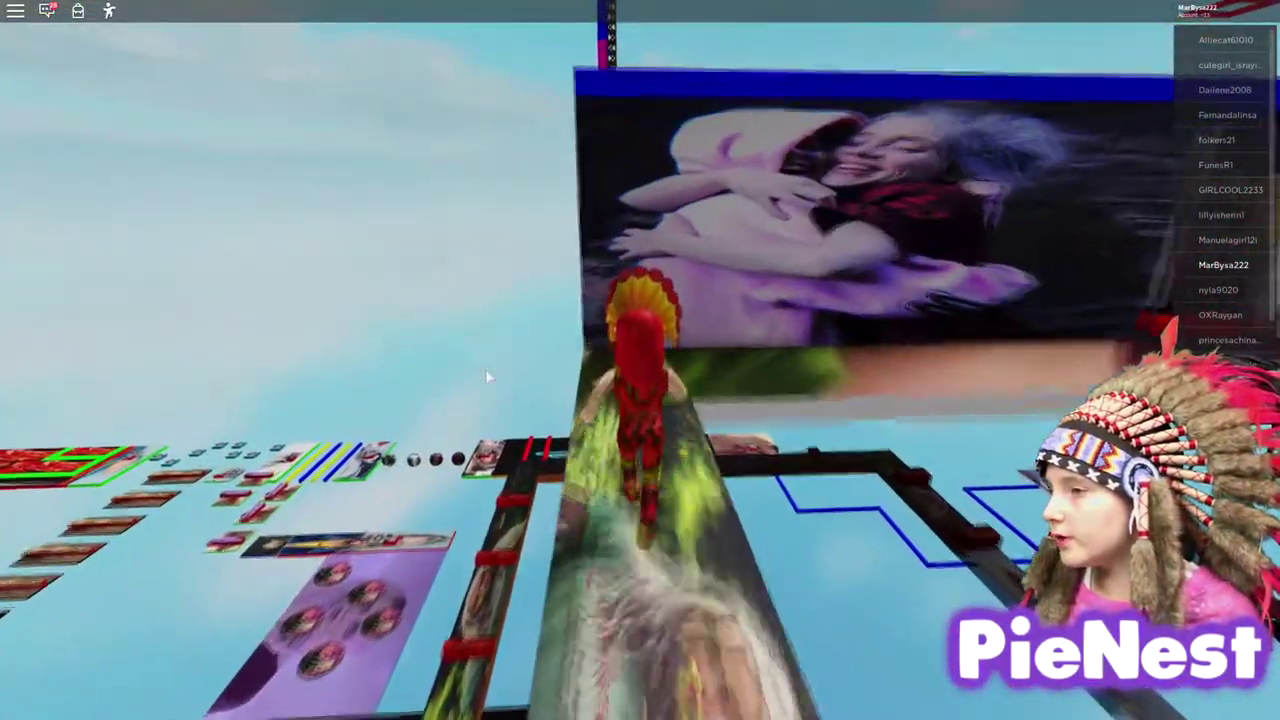
key("w")
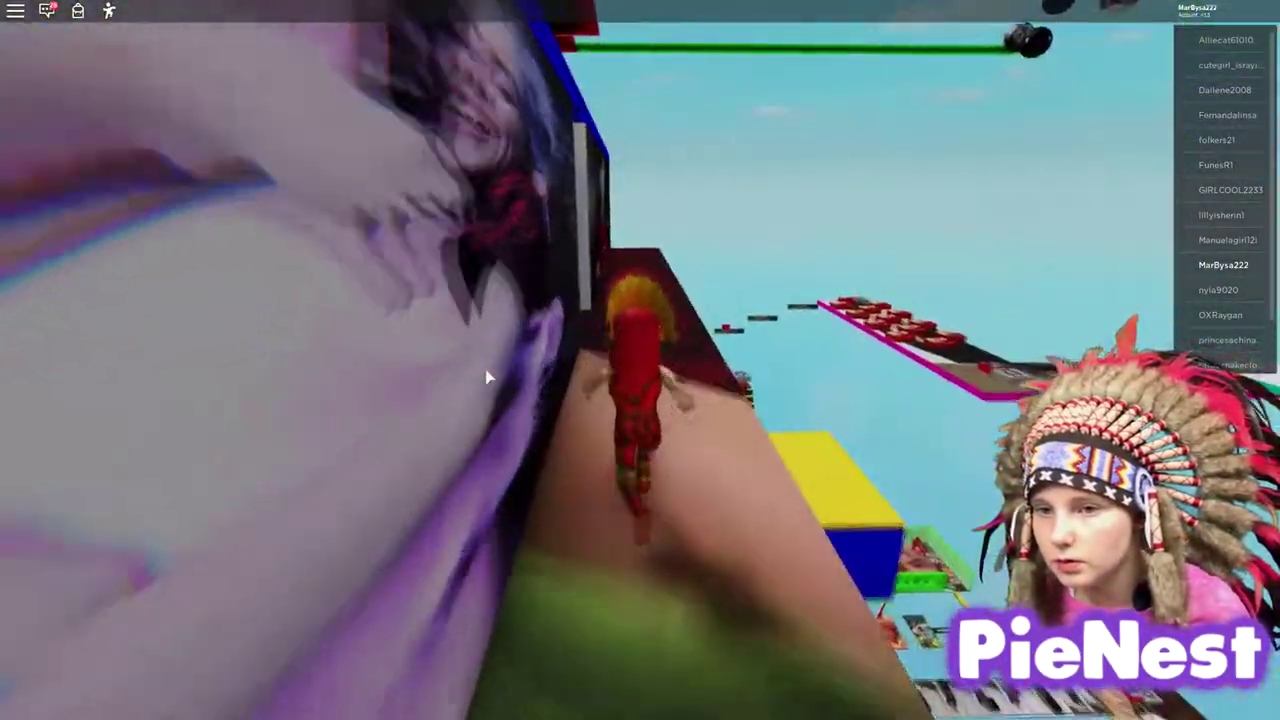
key("w")
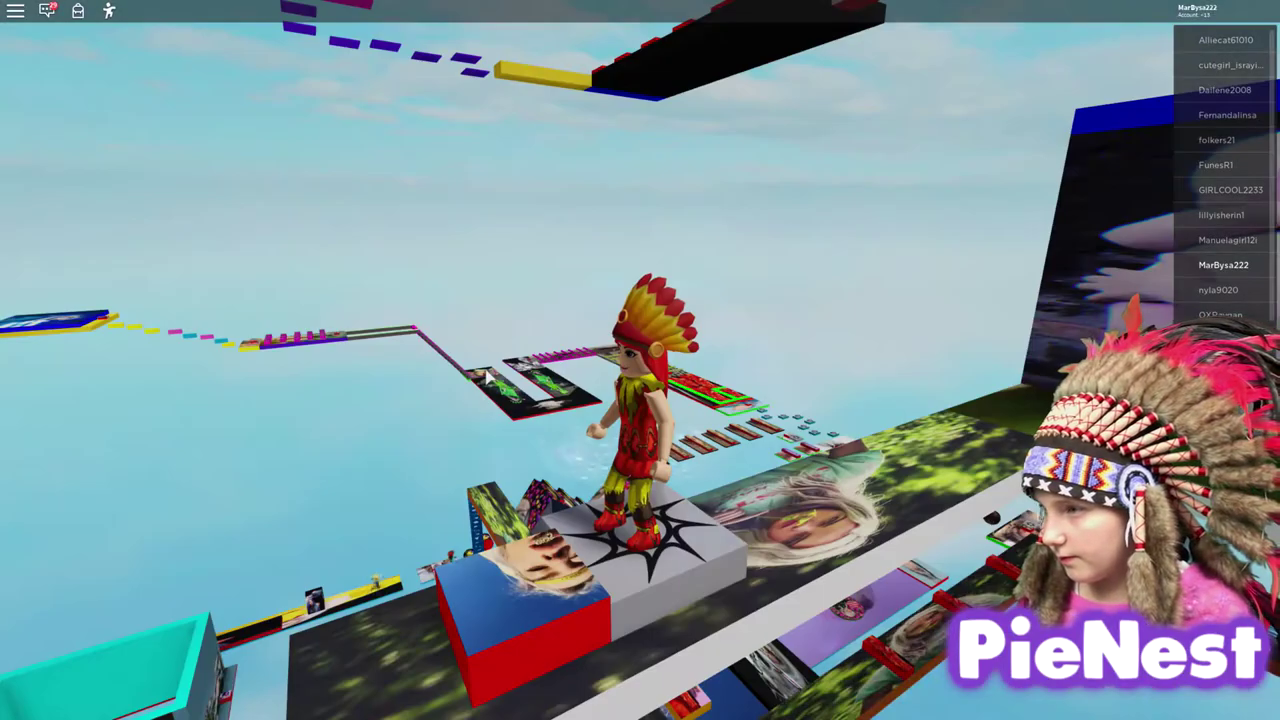
Orbit the camera around the avatar beside the large photo wall.
left_click_drag(484, 377, 488, 377)
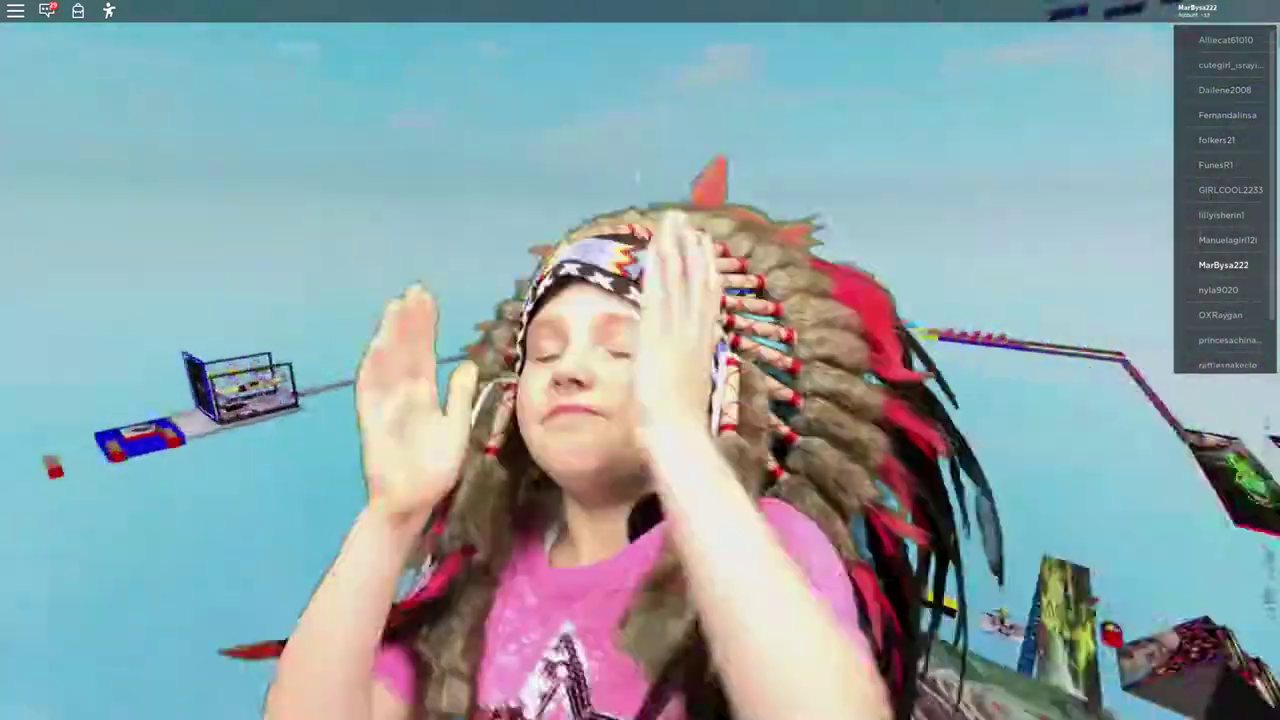